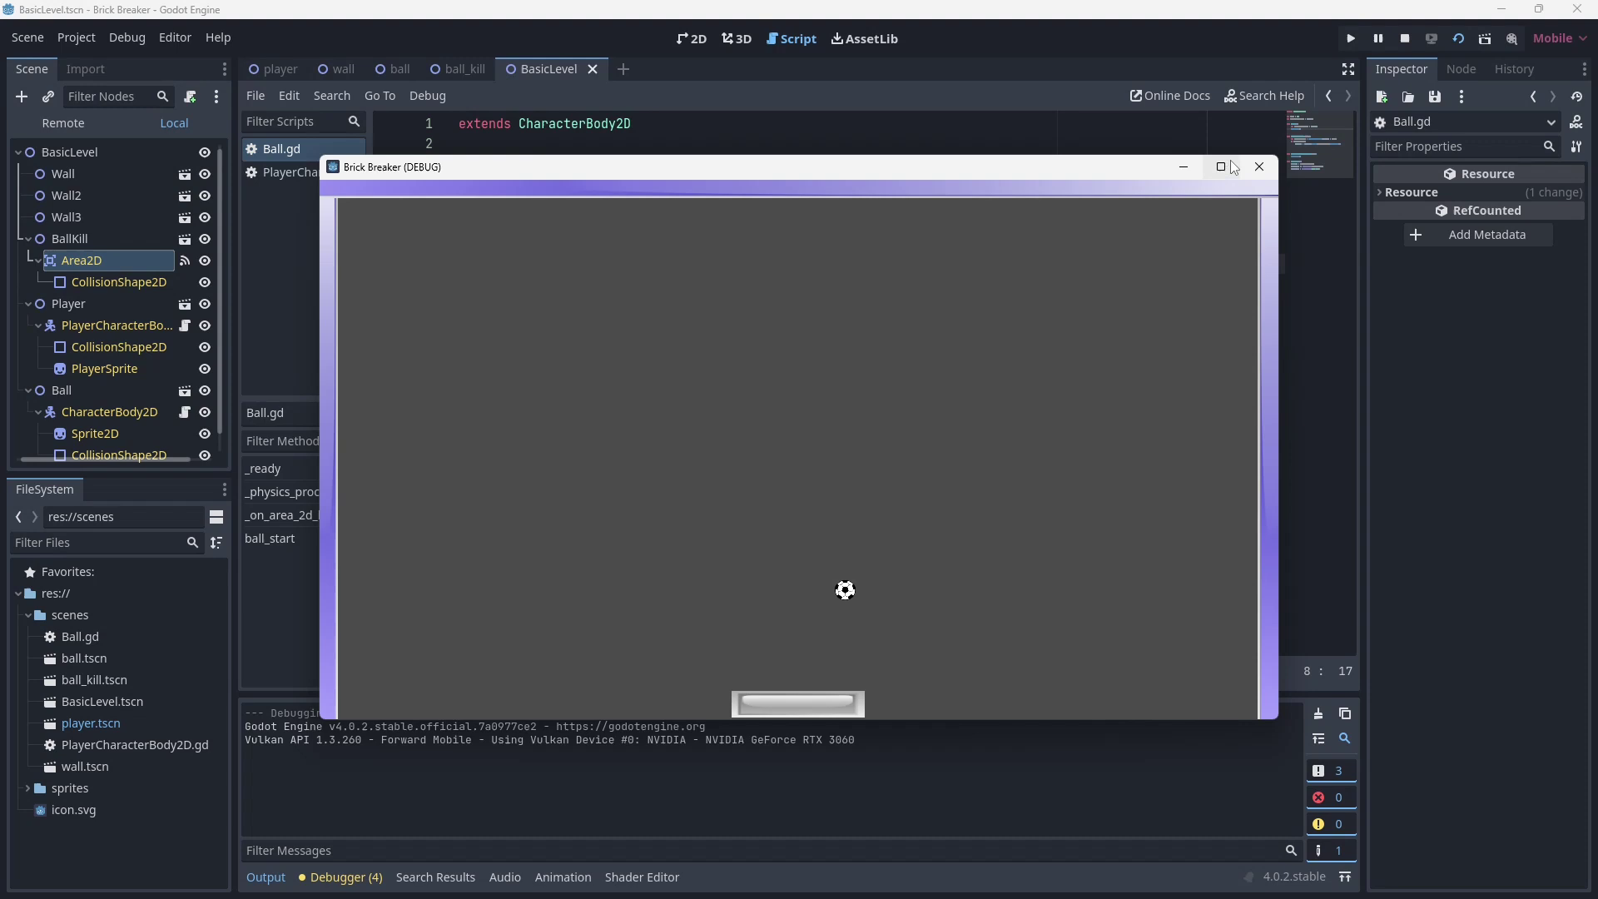
Step: Playtest the early Brick Breaker build by moving the paddle left and right beneath the bouncing ball
{"action": "key", "text": "Left"}
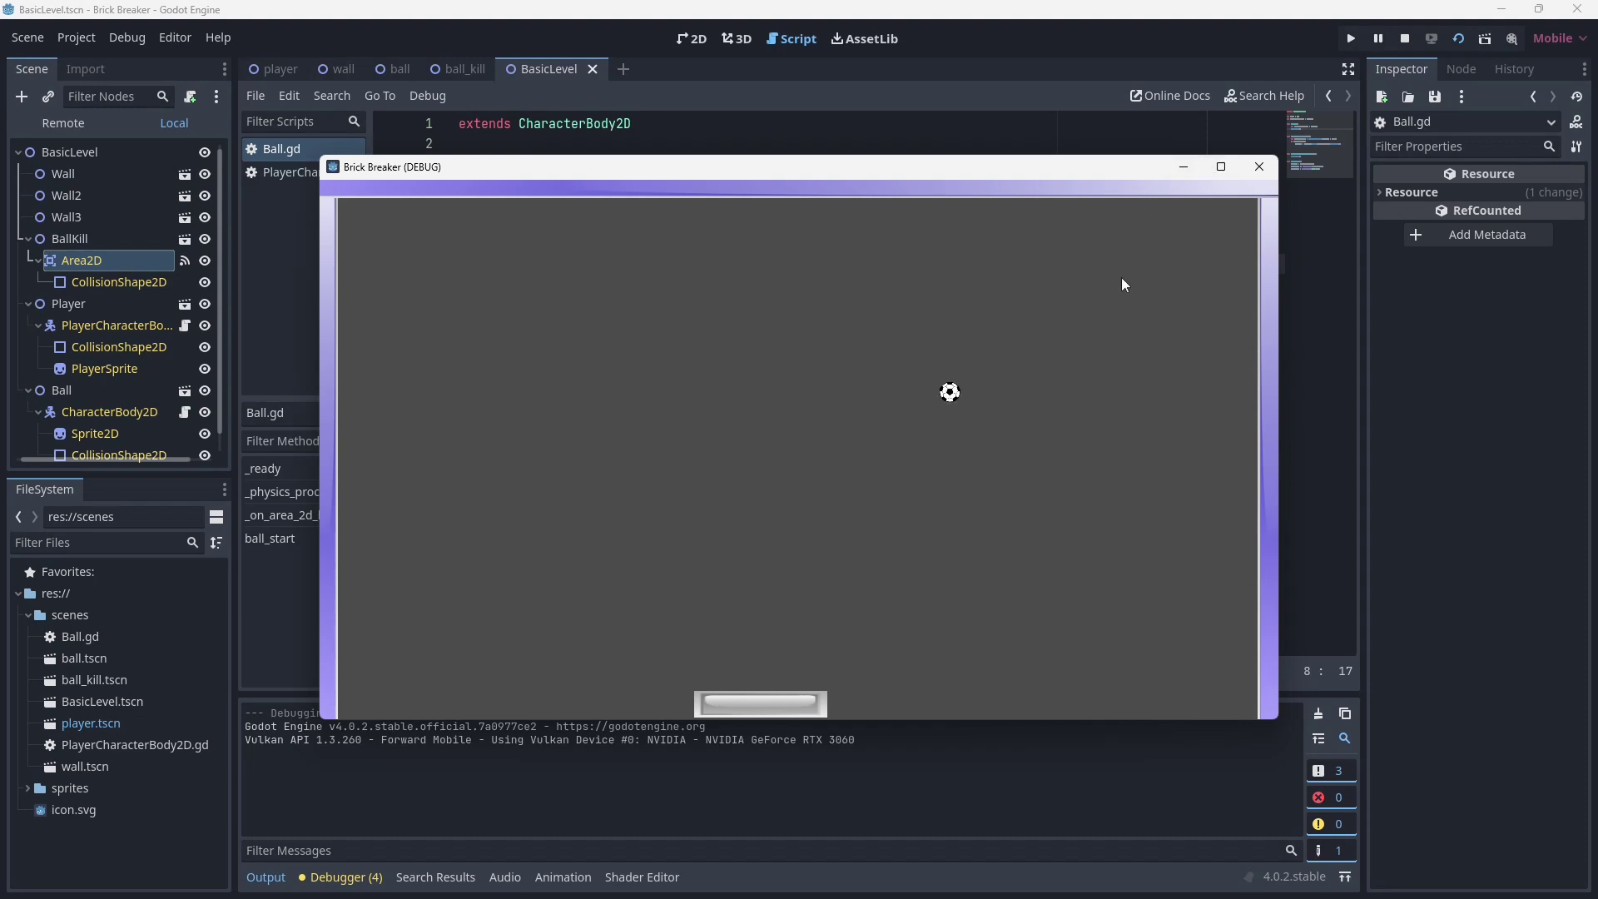
{"action": "key", "text": "Right"}
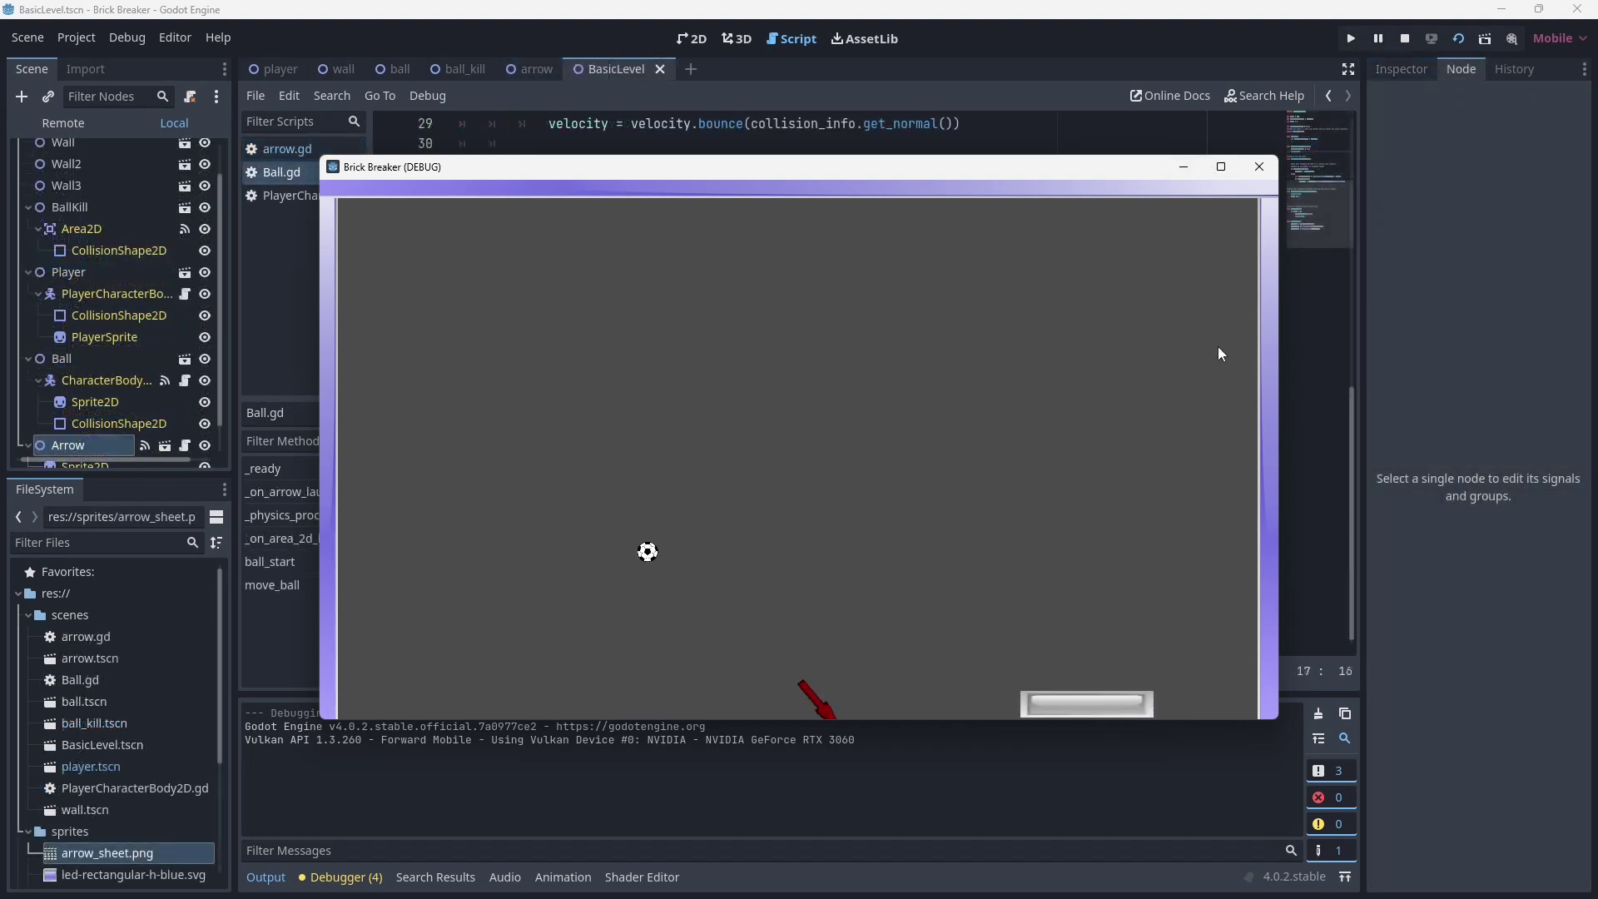
{"action": "key", "text": "Left"}
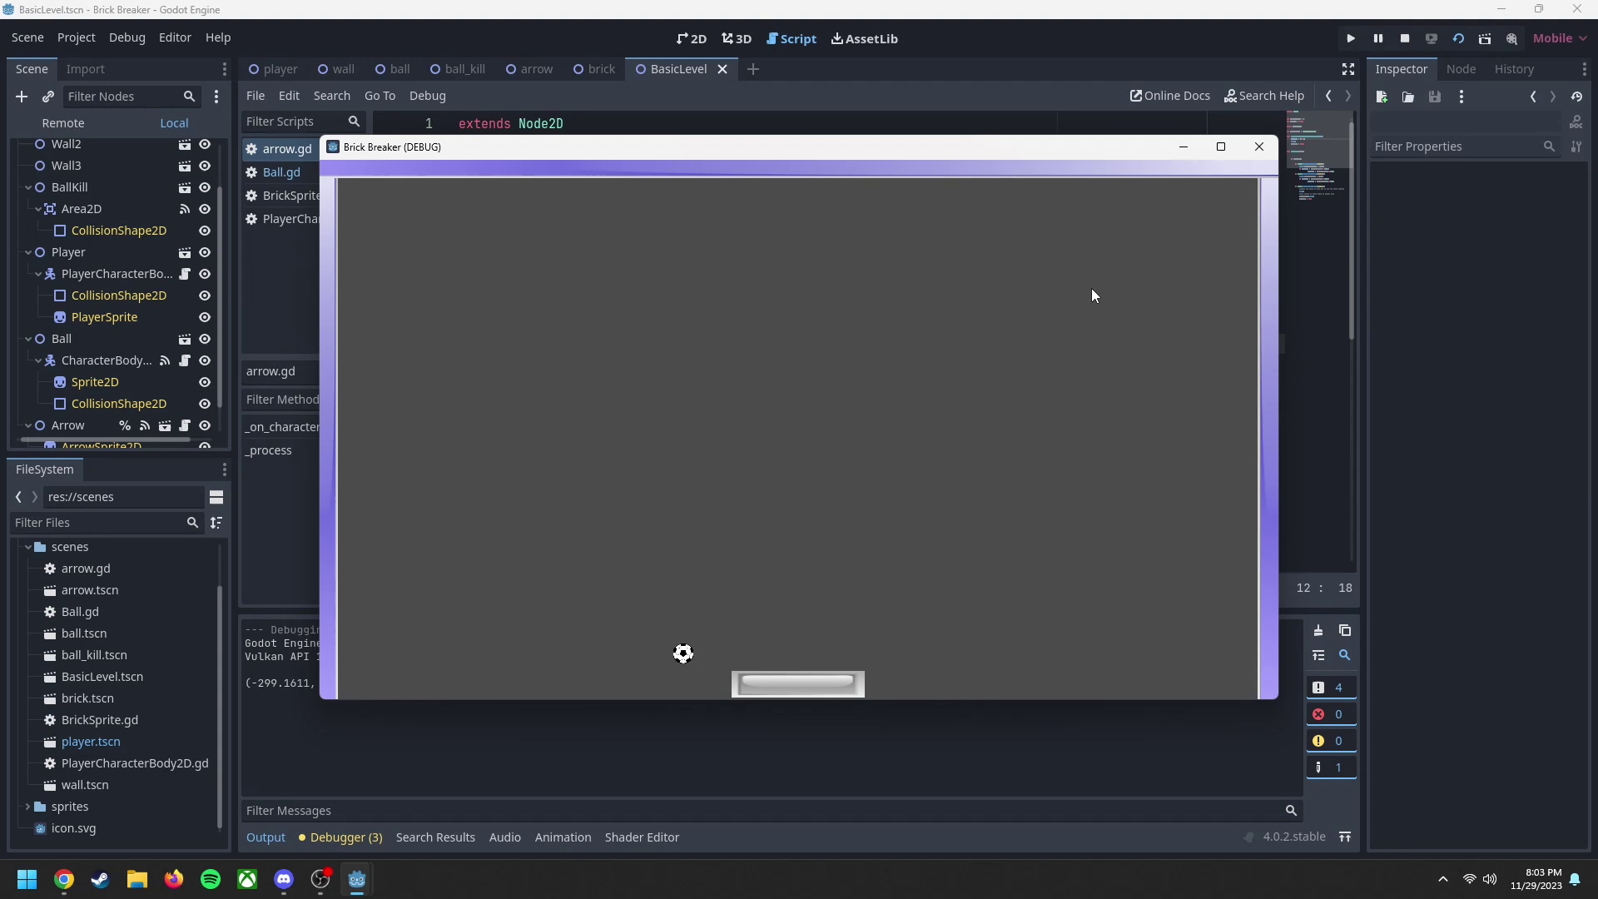
Step: Restart the running game, launch the ball along the aiming arrow and follow it with the paddle
{"action": "left_click", "coordinate": [1457, 39]}
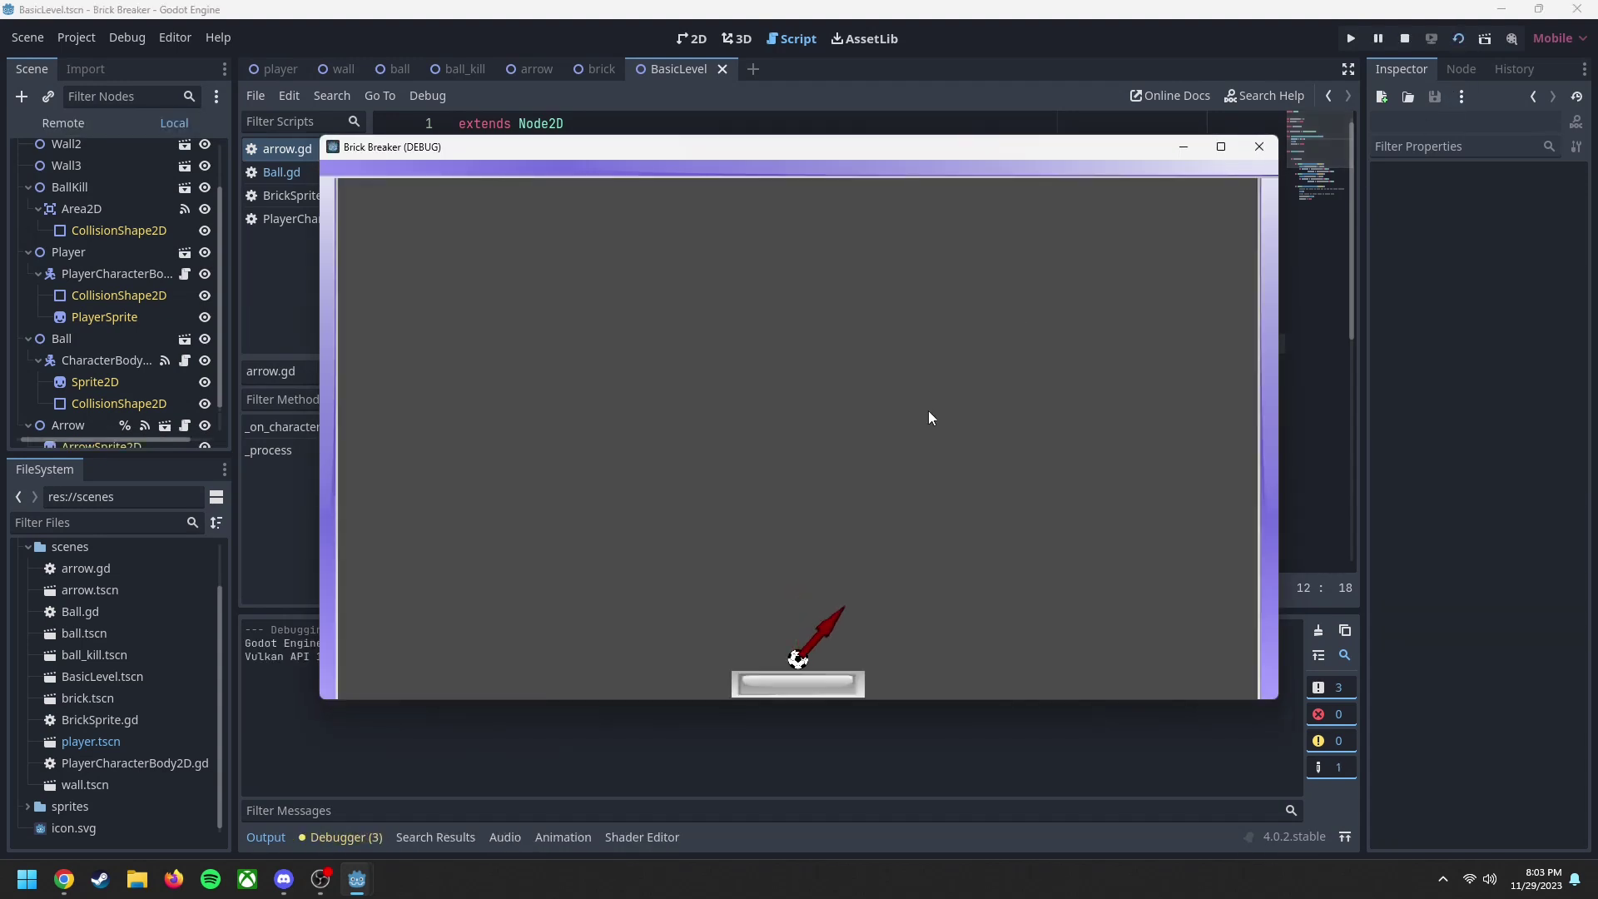
{"action": "key", "text": "space"}
{"action": "key", "text": "Left"}
{"action": "key", "text": "Right"}
{"action": "key", "text": "Right"}
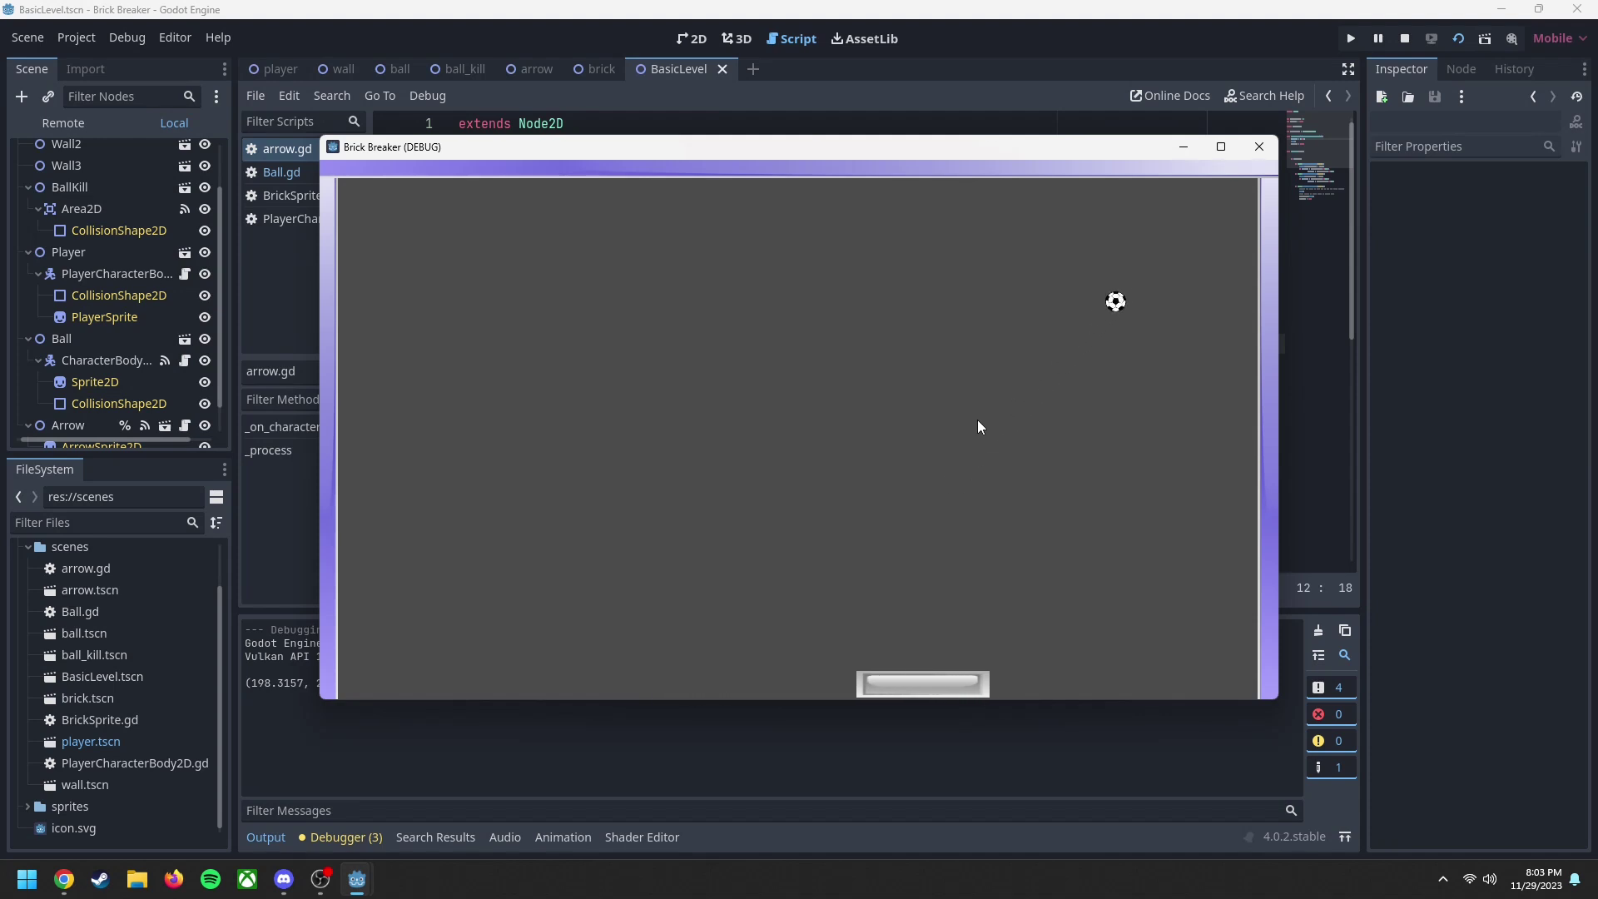
{"action": "key", "text": "Right"}
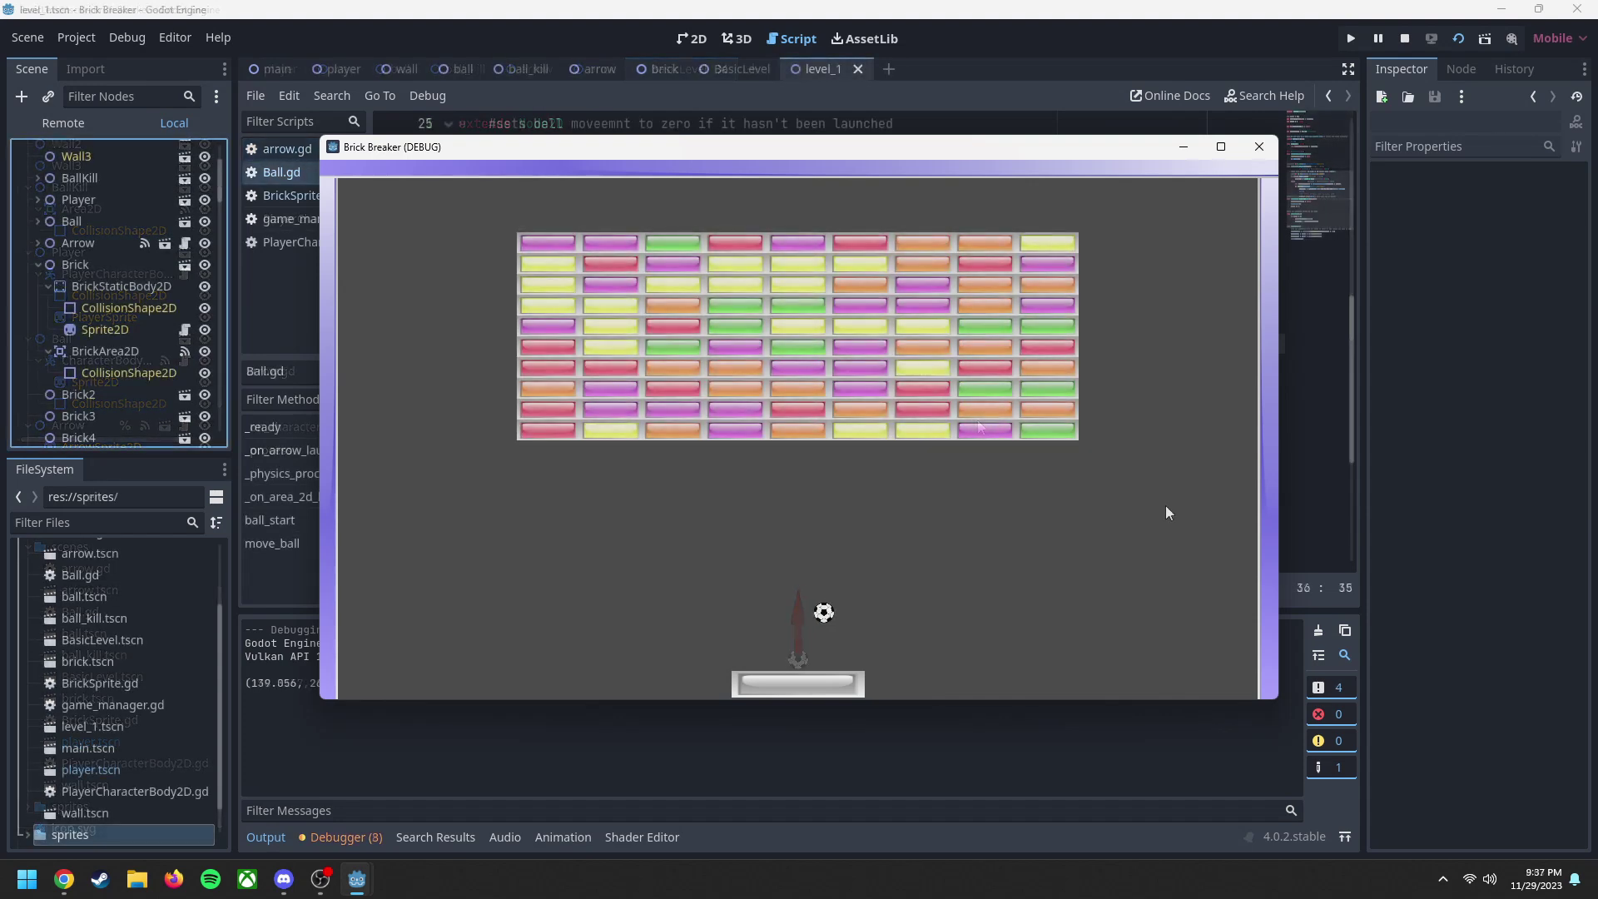
Step: Playtest the full brick wall in level_1, moving the paddle to bounce the ball back into the bricks
{"action": "key", "text": "Right"}
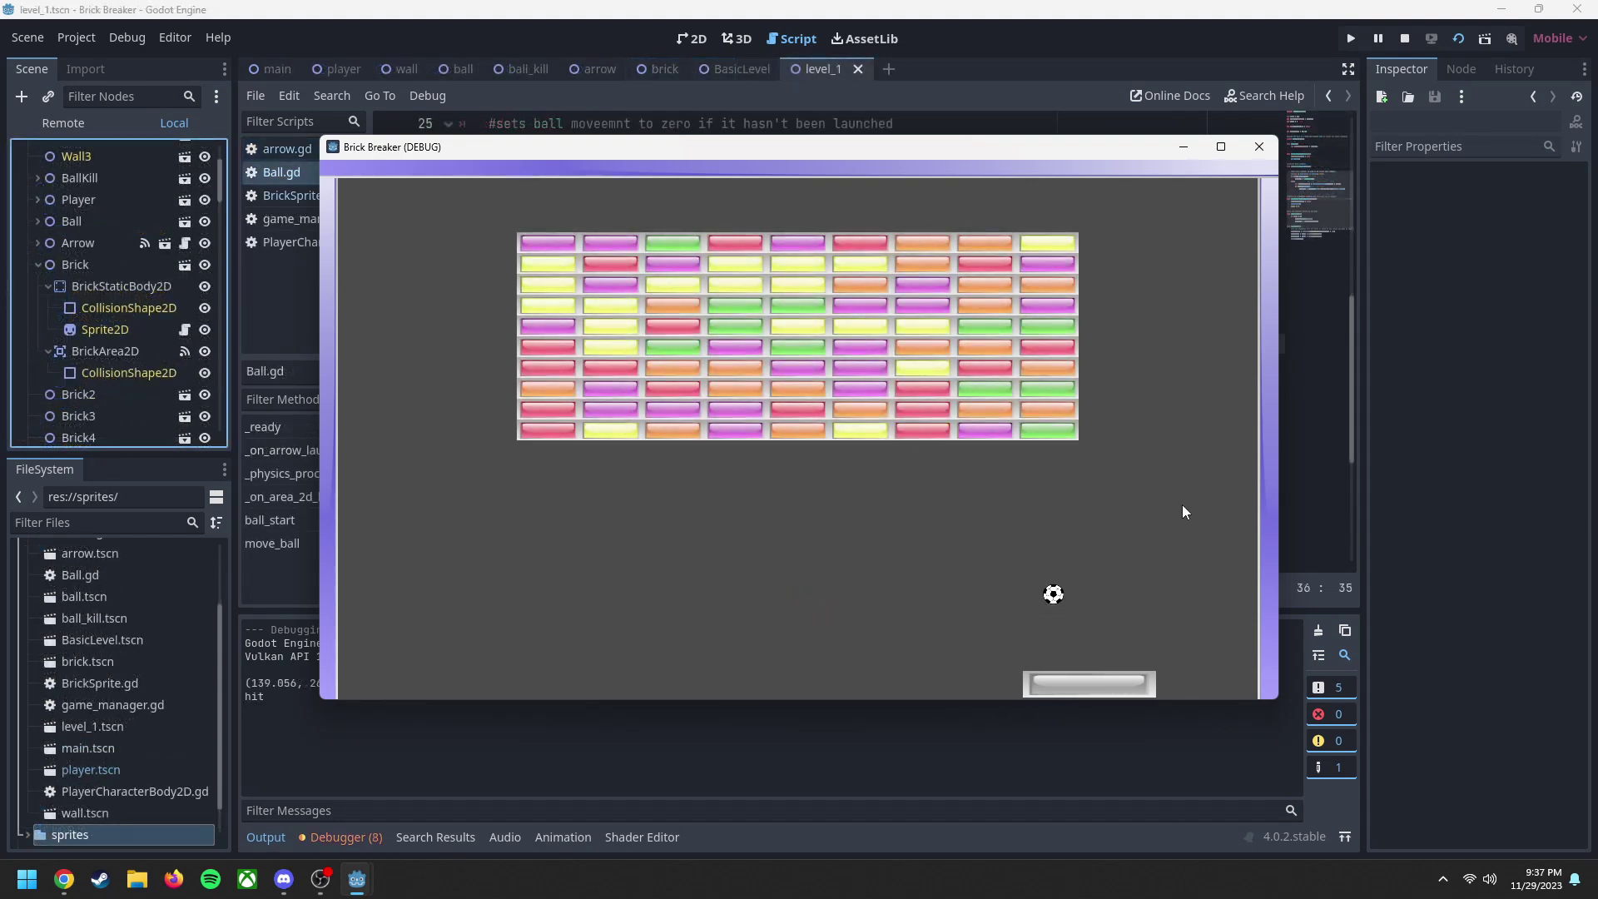
{"action": "key", "text": "Left"}
{"action": "key", "text": "Right"}
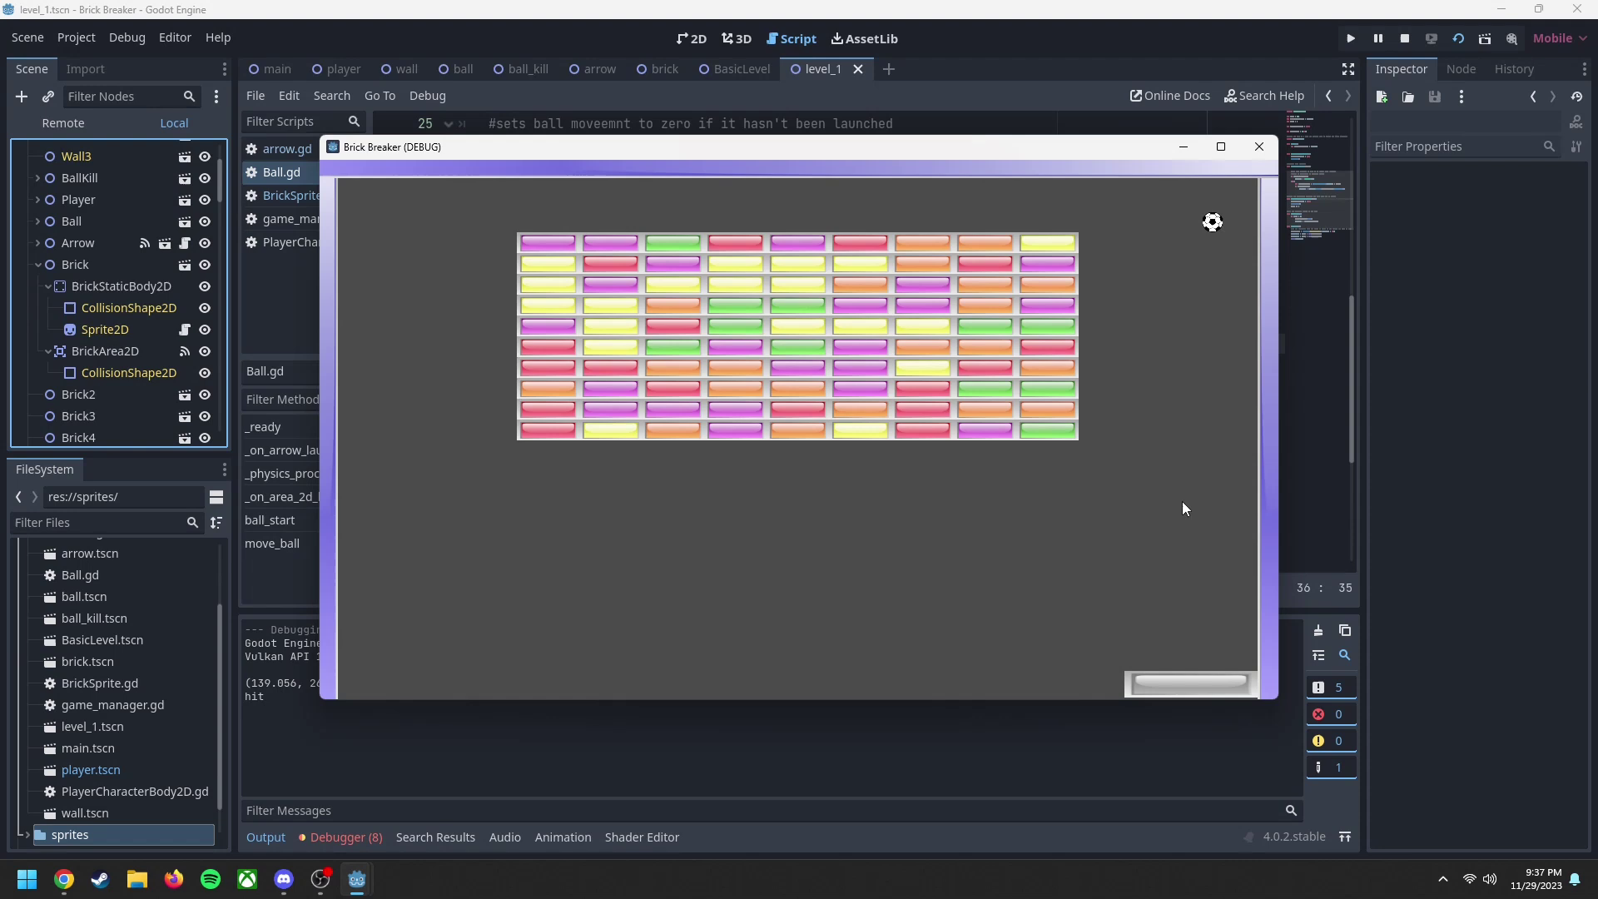
{"action": "key", "text": "Left"}
{"action": "key", "text": "Left"}
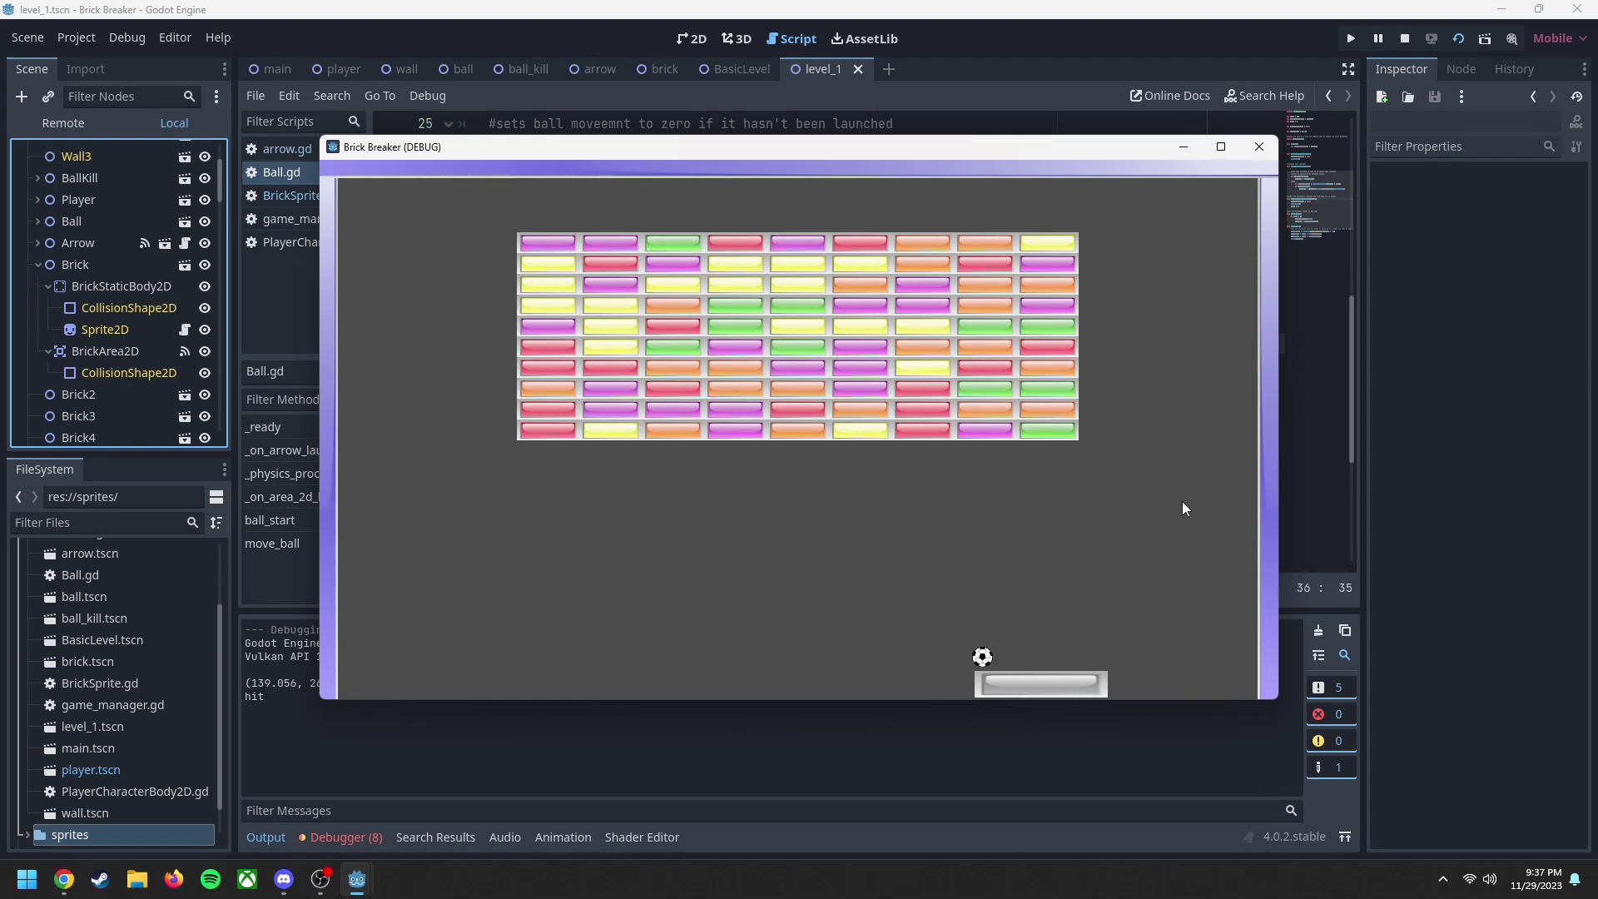
{"action": "key", "text": "Left"}
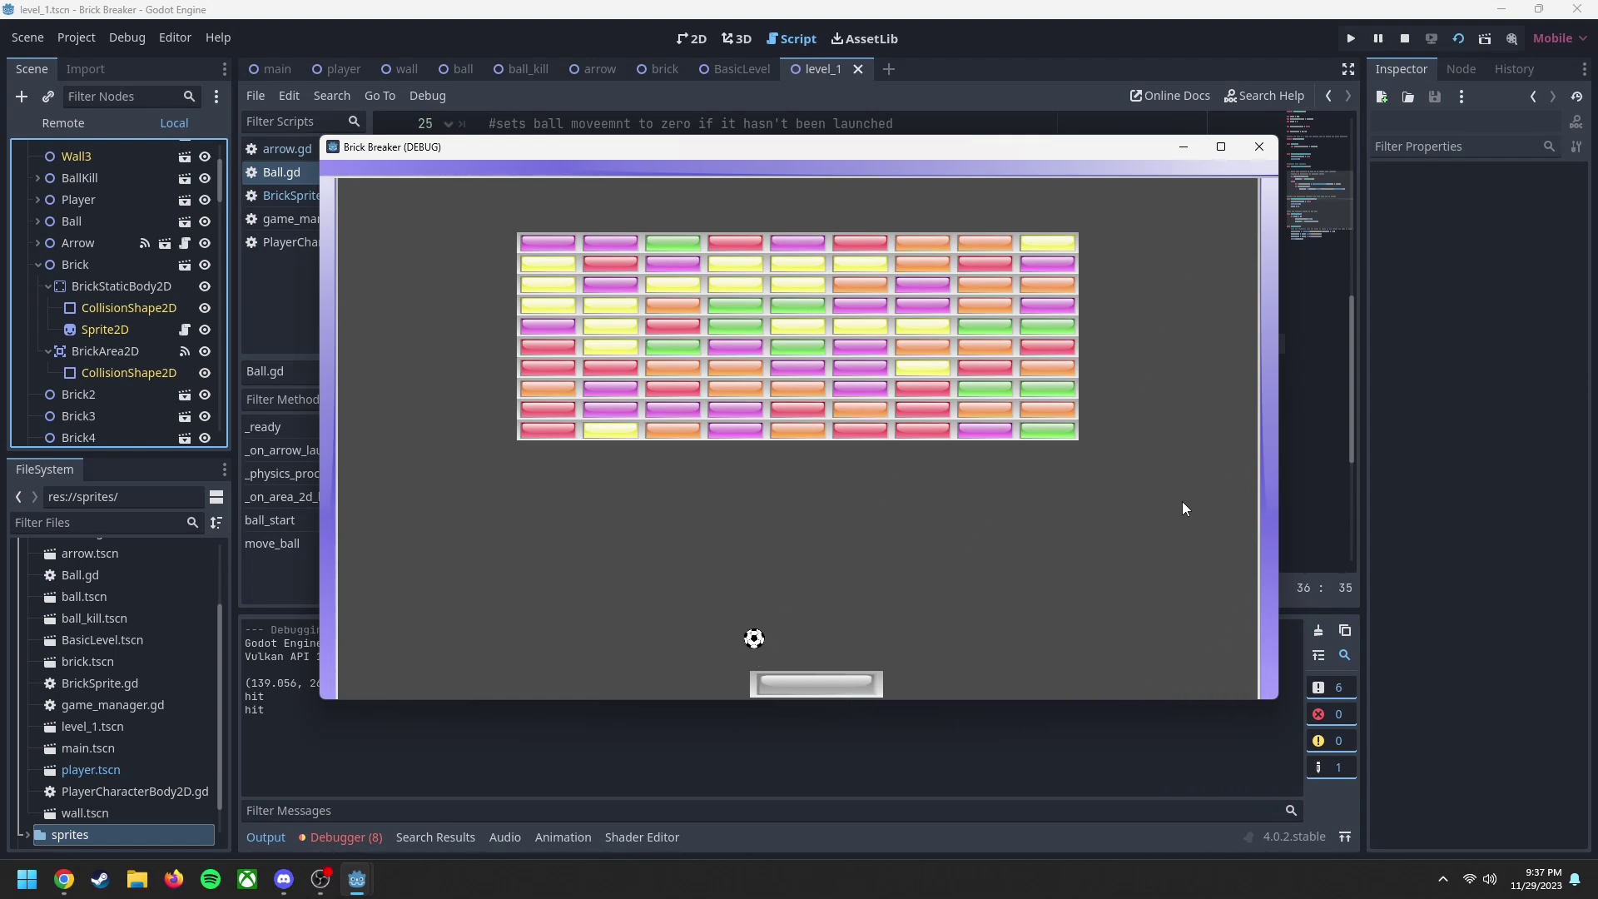
{"action": "key", "text": "Left"}
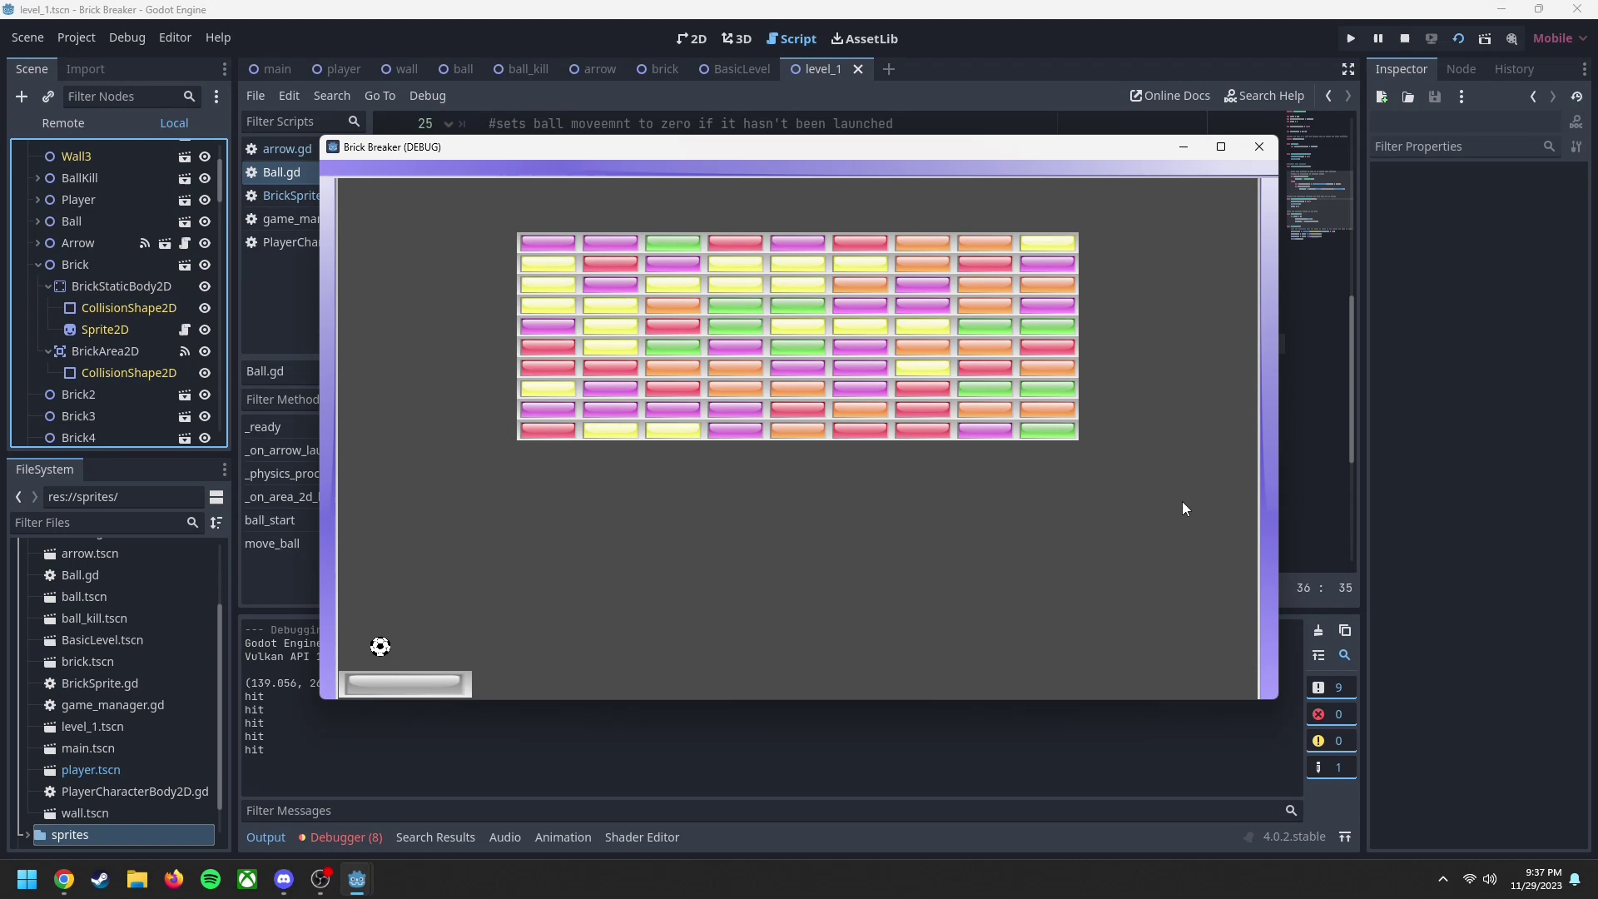
{"action": "key", "text": "Right"}
{"action": "key", "text": "Left"}
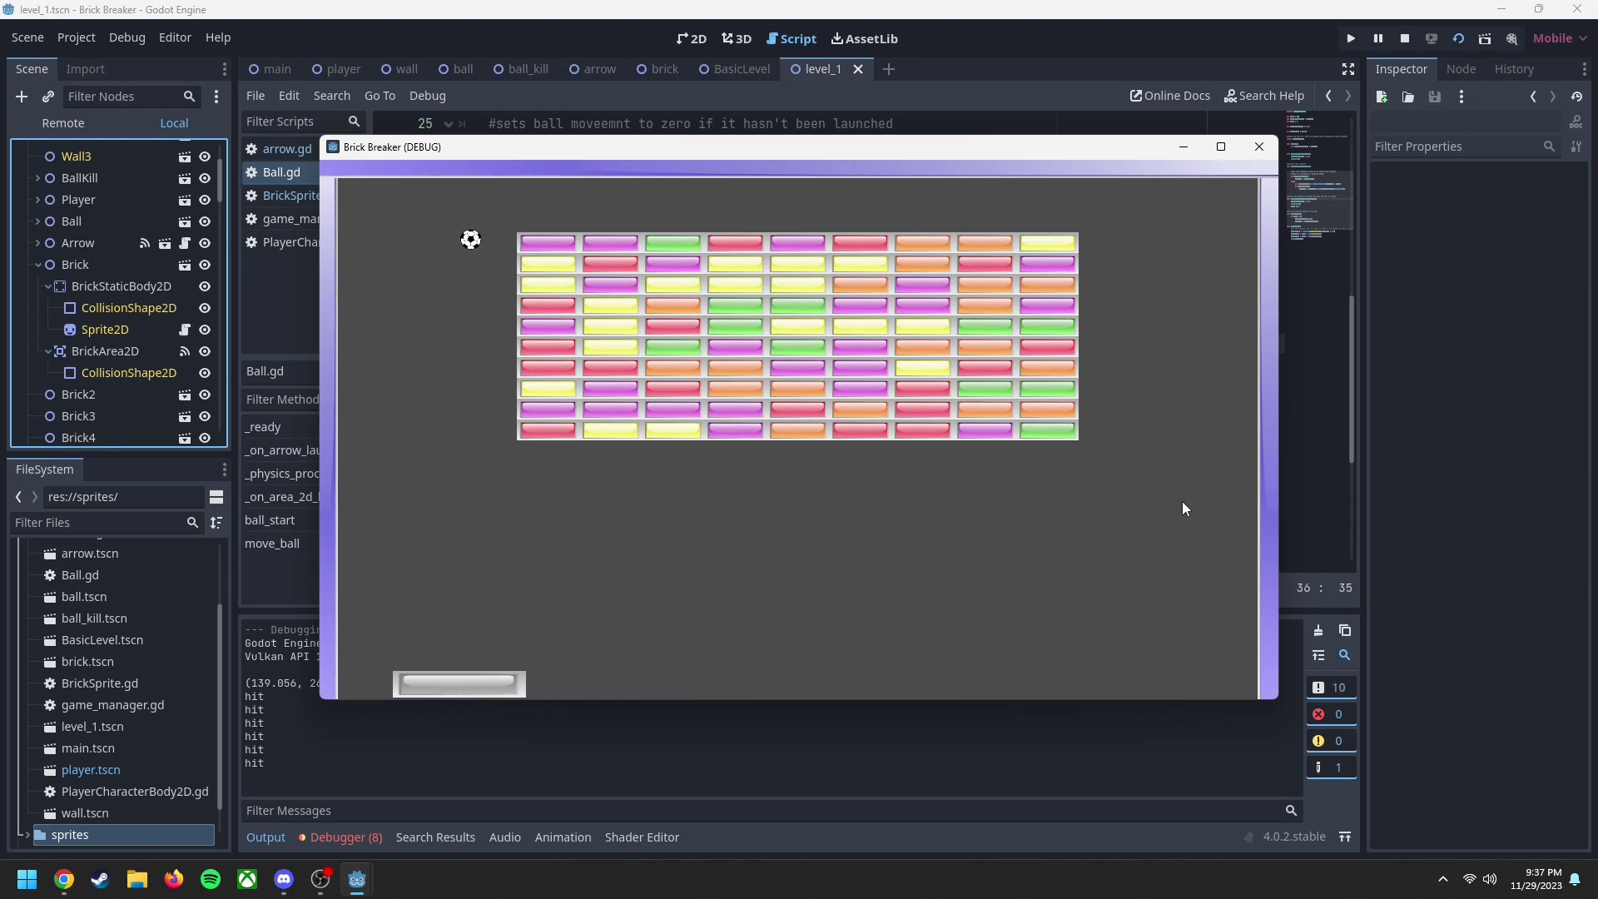
{"action": "key", "text": "Left"}
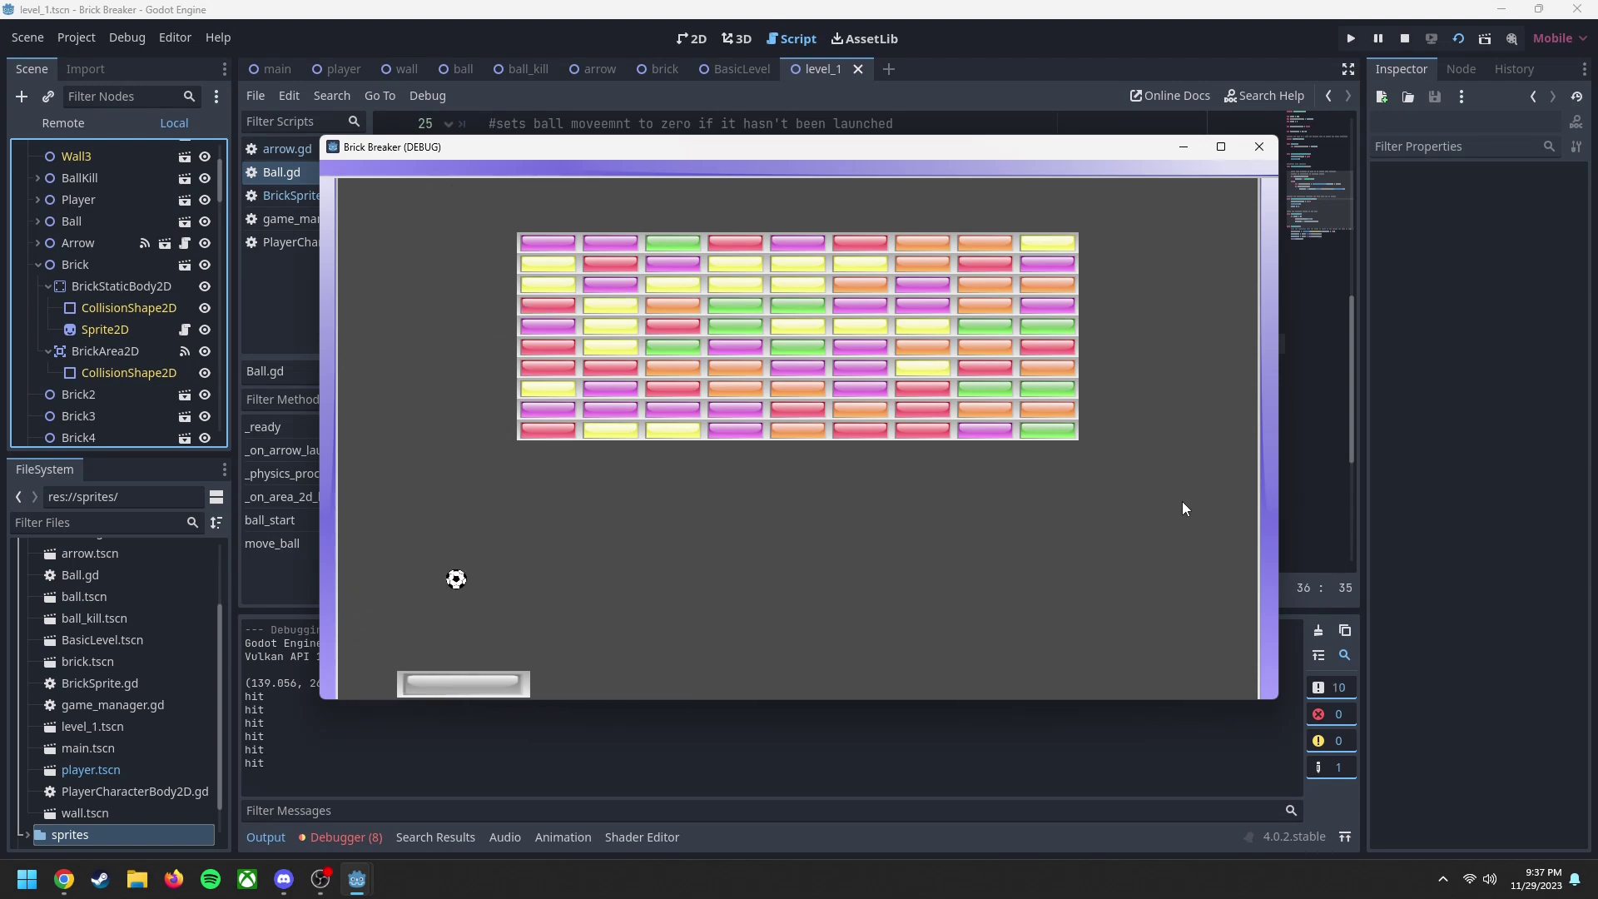
{"action": "key", "text": "Right"}
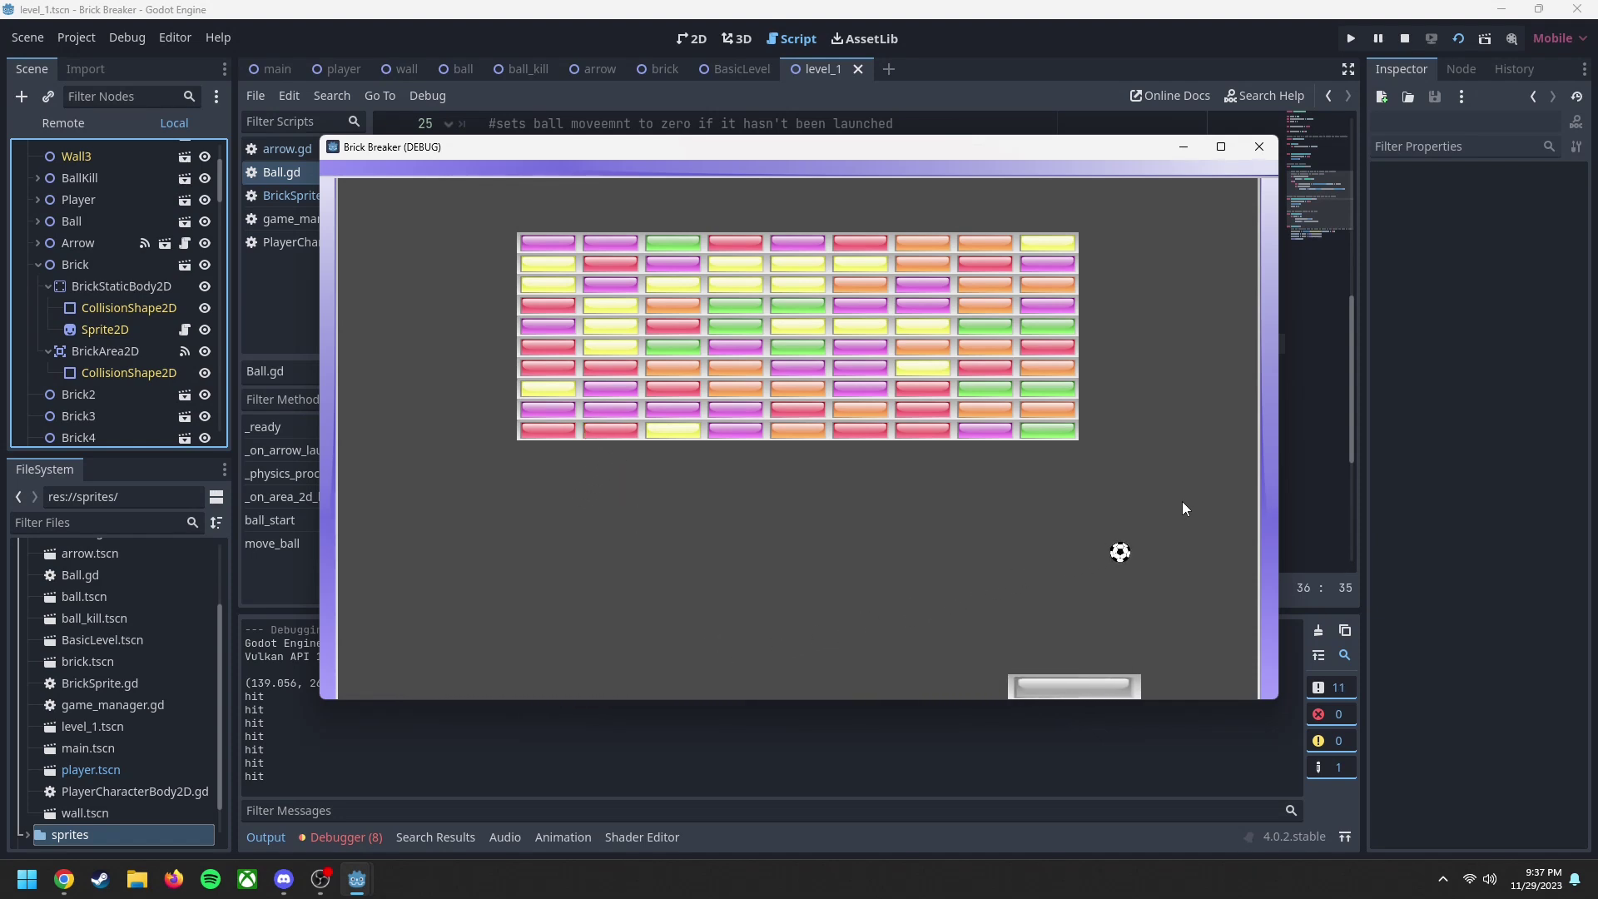
{"action": "key", "text": "Left"}
{"action": "key", "text": "Left"}
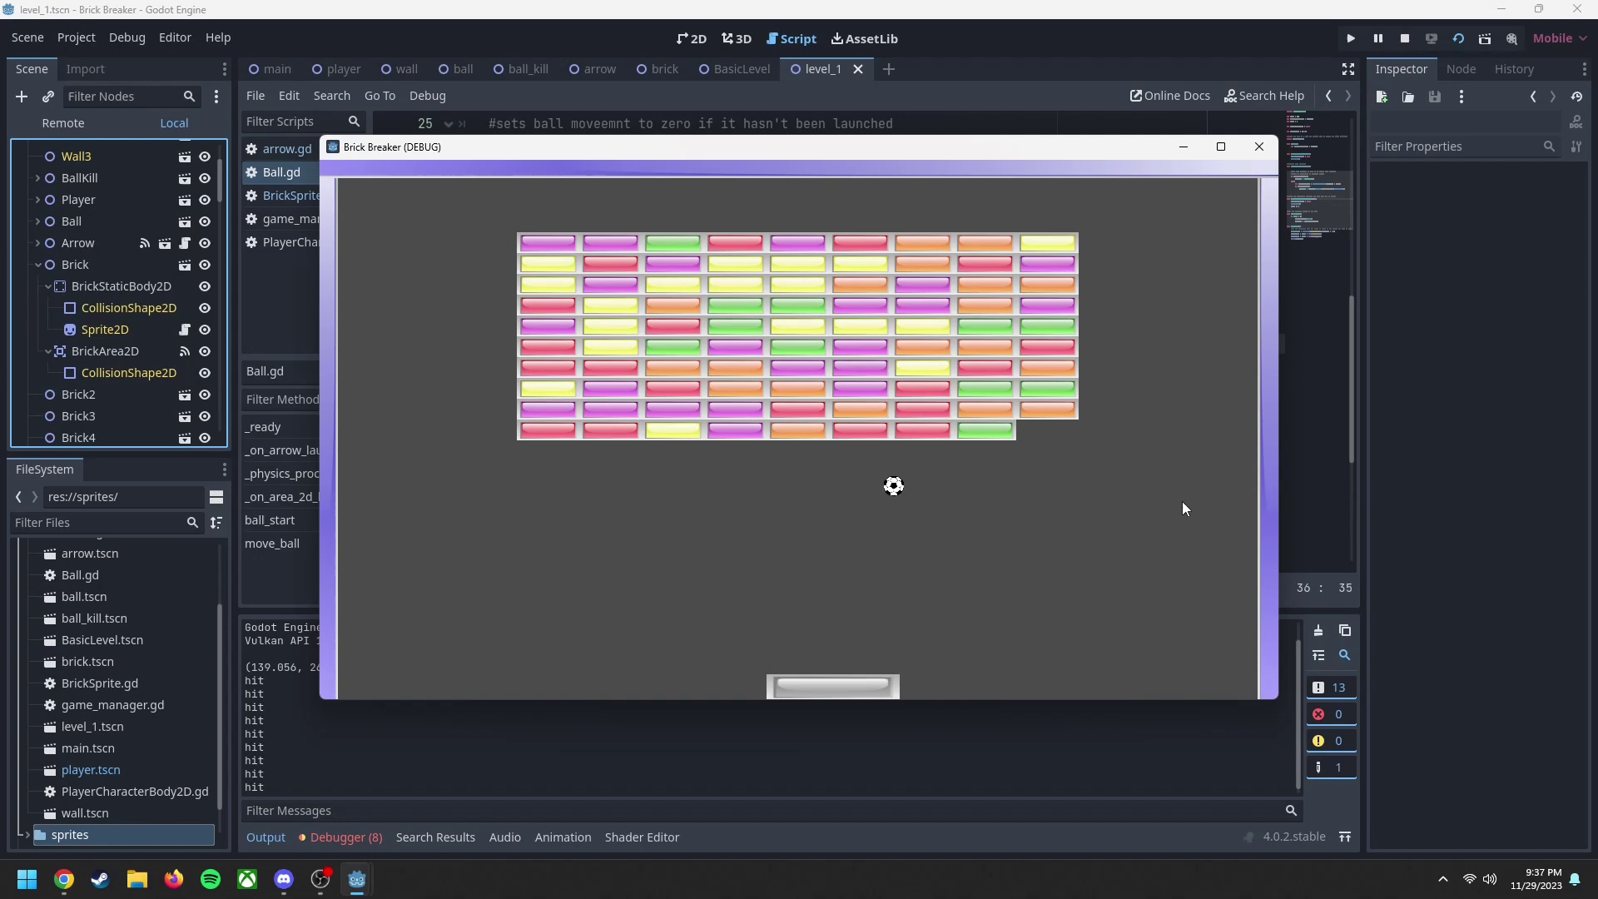
{"action": "key", "text": "Left"}
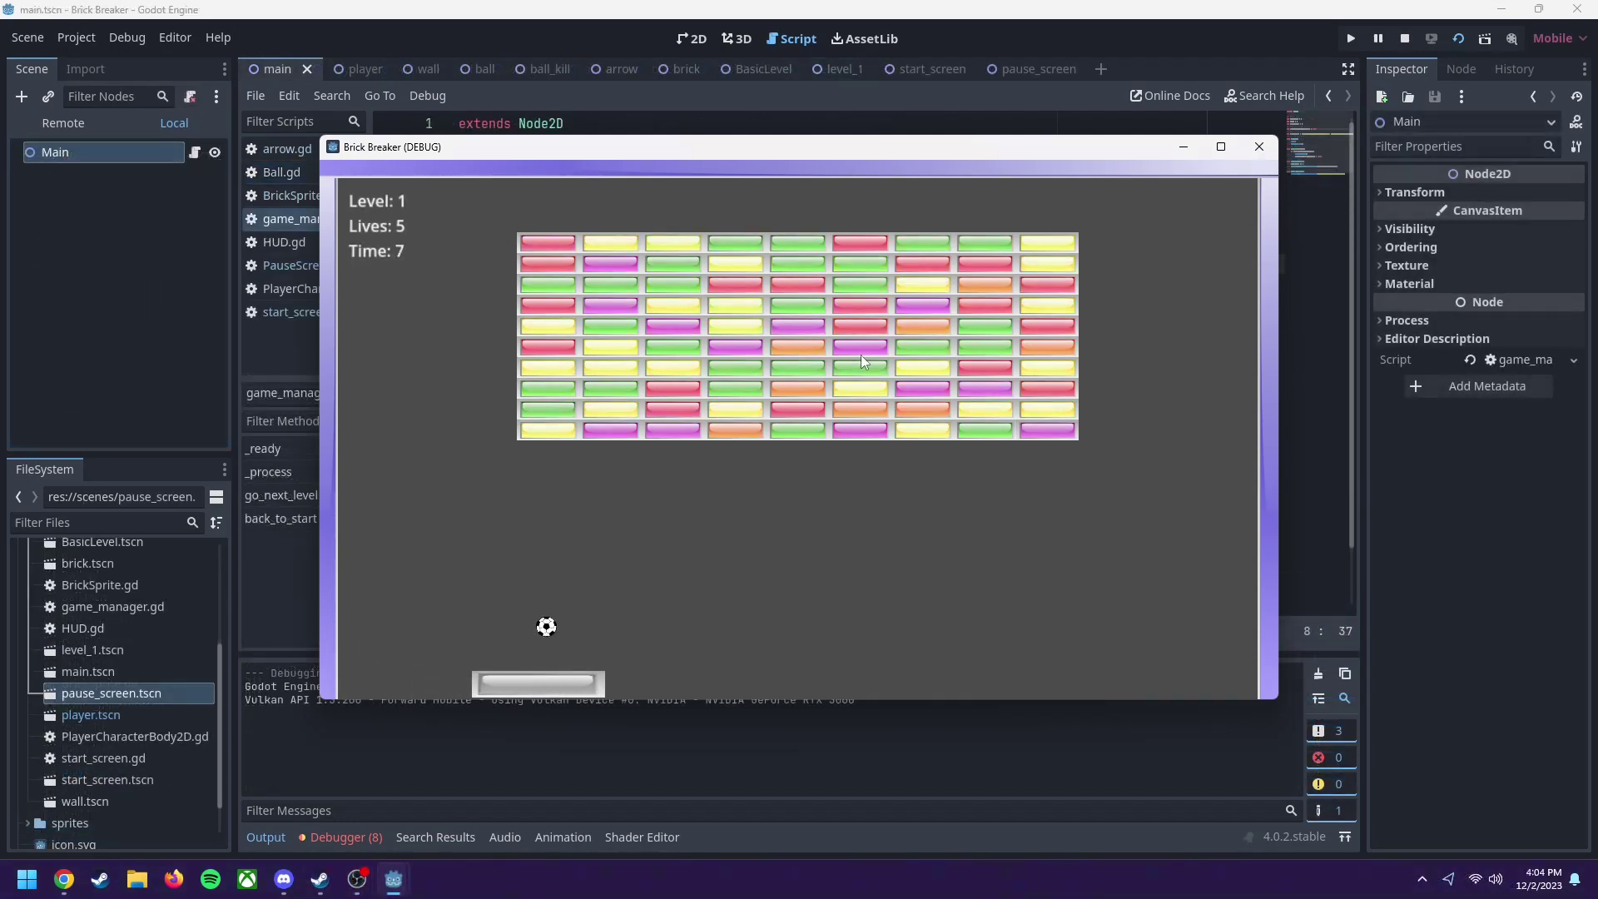
Step: Playtest the level 1 build with the level, lives and time display, keeping the ball in play with the paddle
{"action": "key", "text": "Right"}
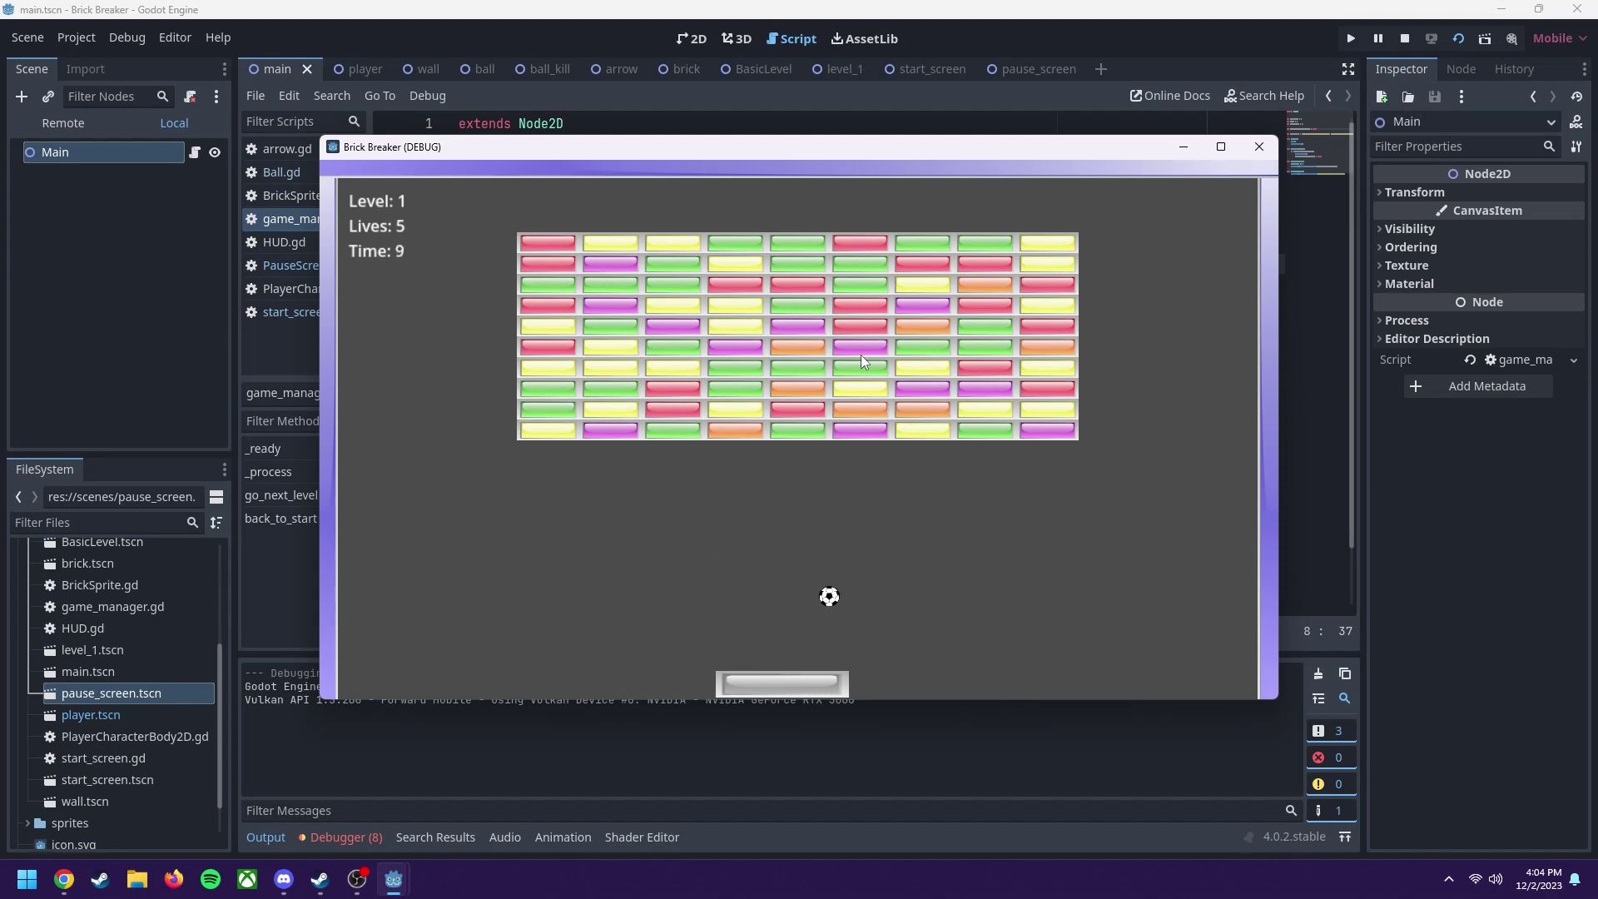
{"action": "key", "text": "Right"}
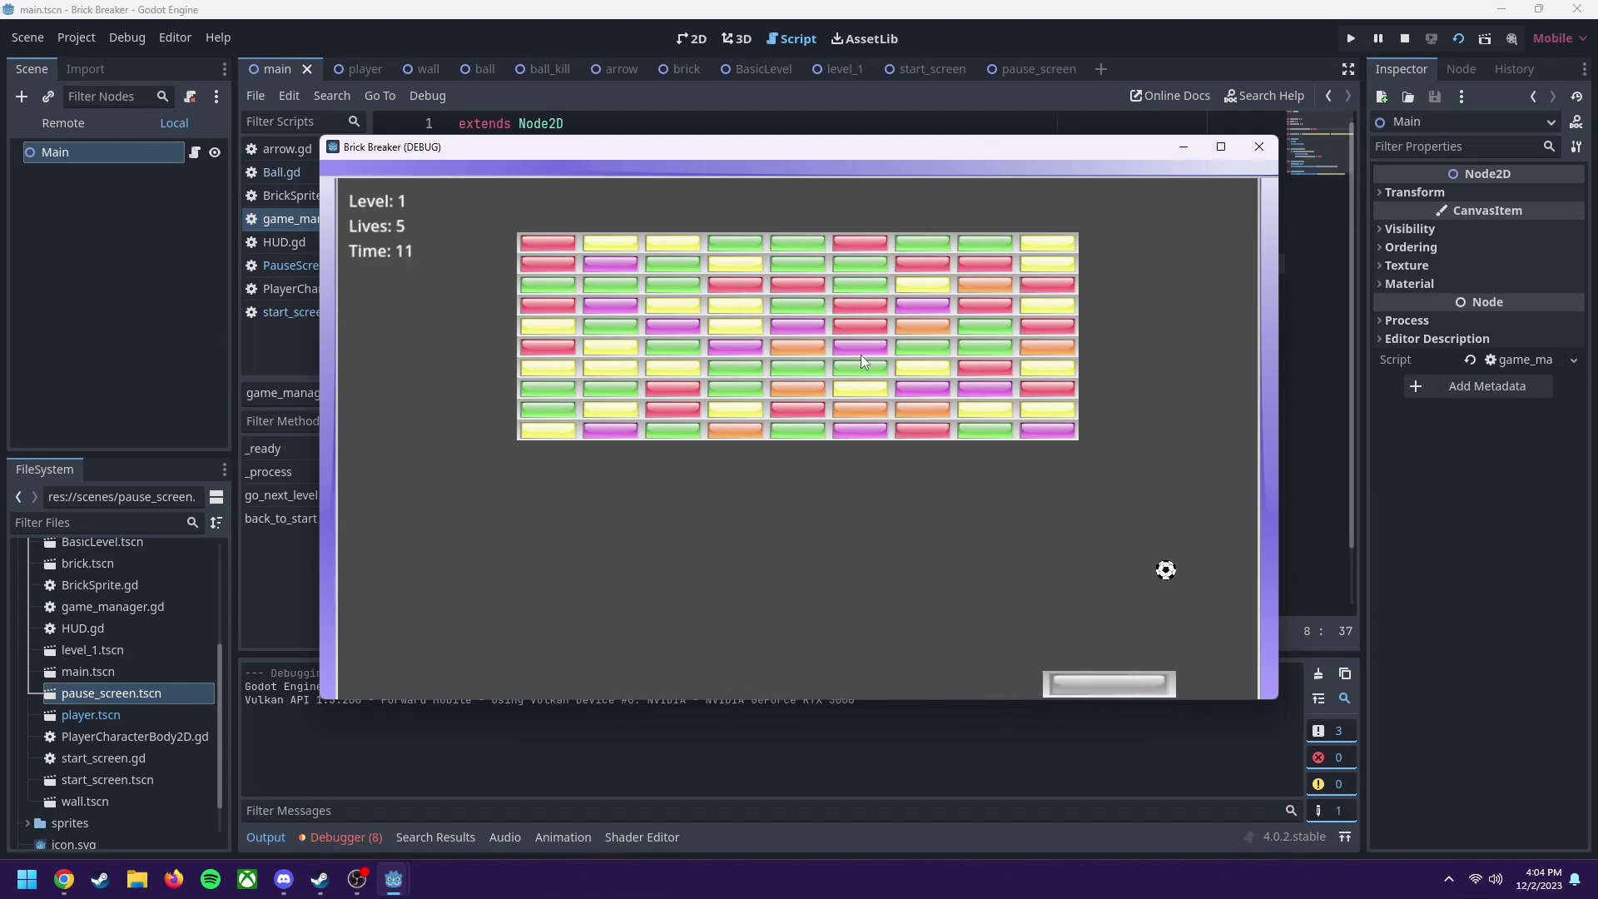
{"action": "key", "text": "Left"}
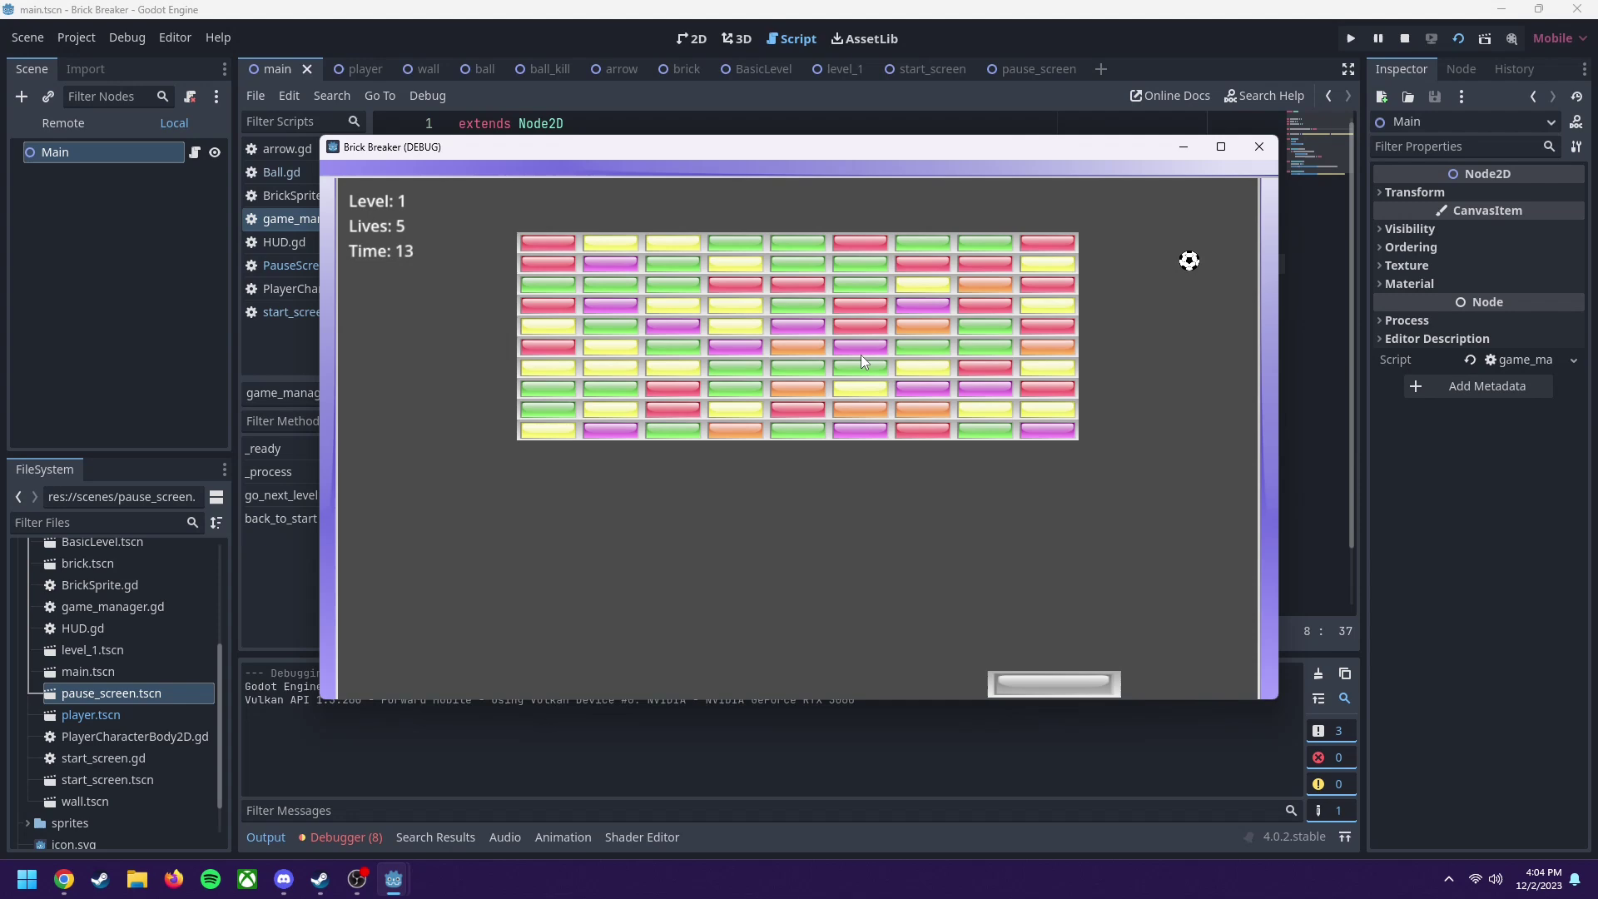
{"action": "key", "text": "Right"}
{"action": "key", "text": "Left"}
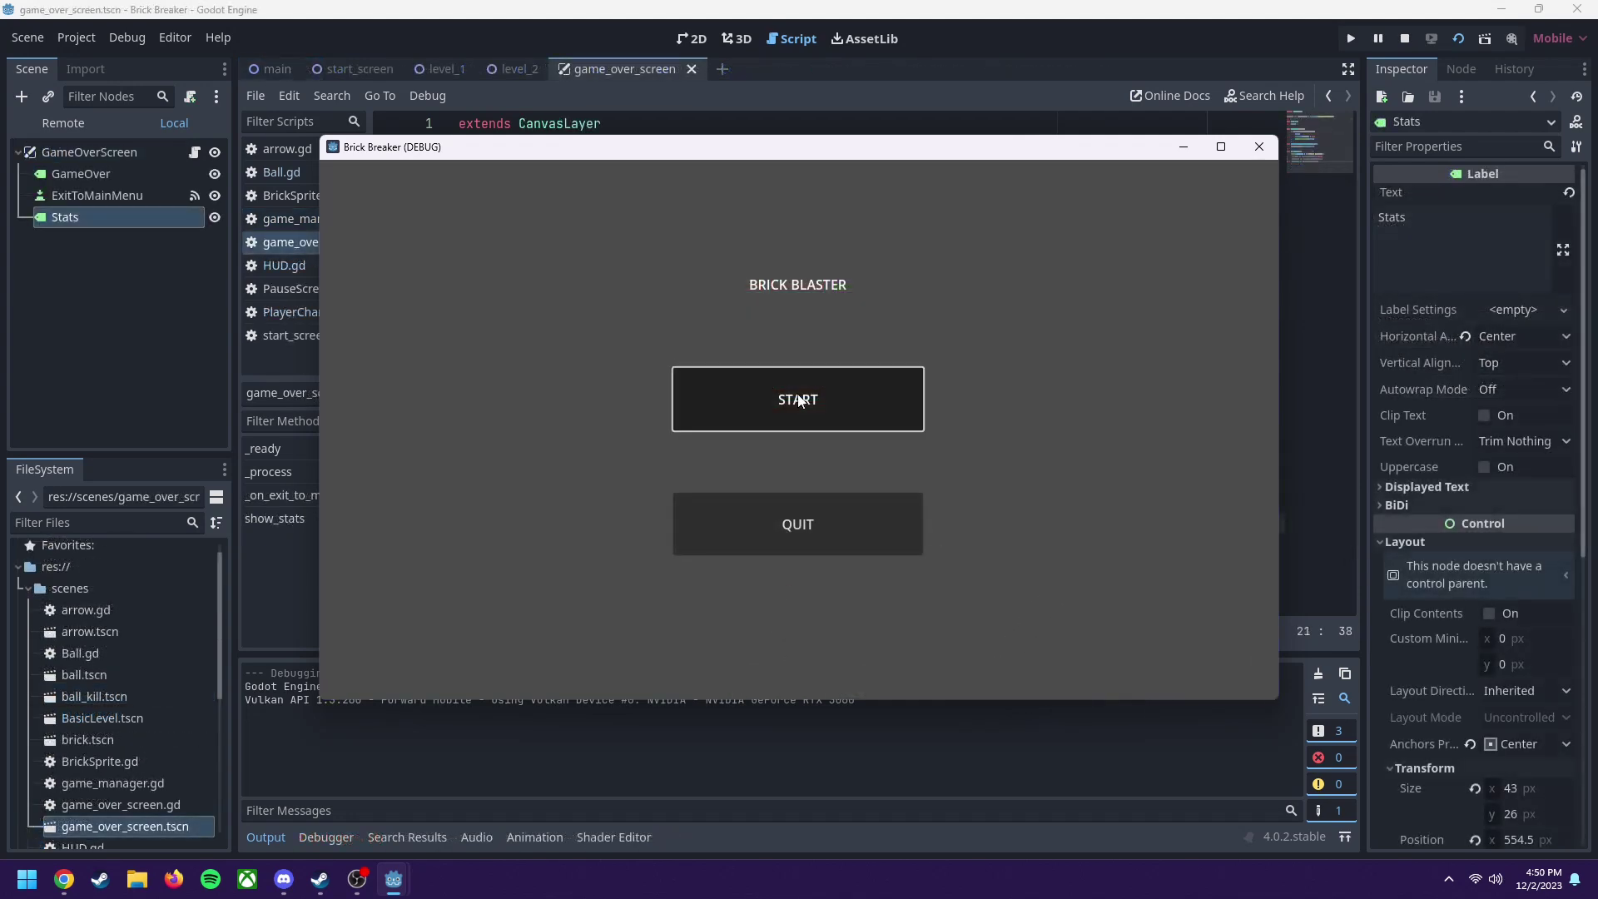
Step: Start a game from the Brick Blaster start screen and test losing lives by launching the ball with the paddle moved aside
{"action": "left_click", "coordinate": [797, 399]}
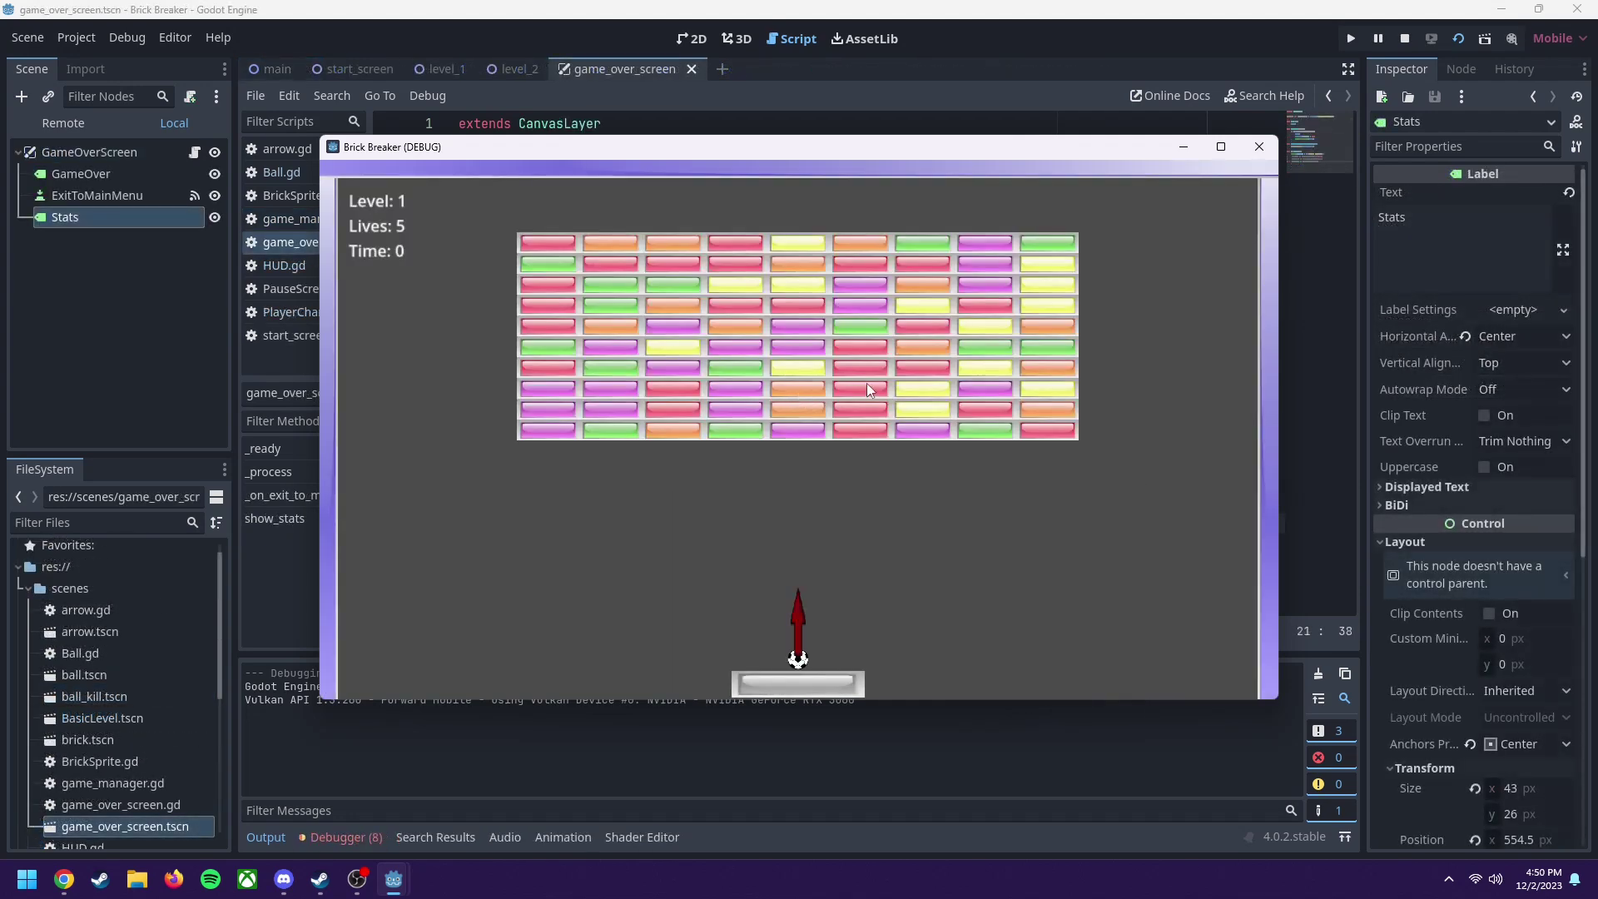
{"action": "key", "text": "Left"}
{"action": "key", "text": "Right"}
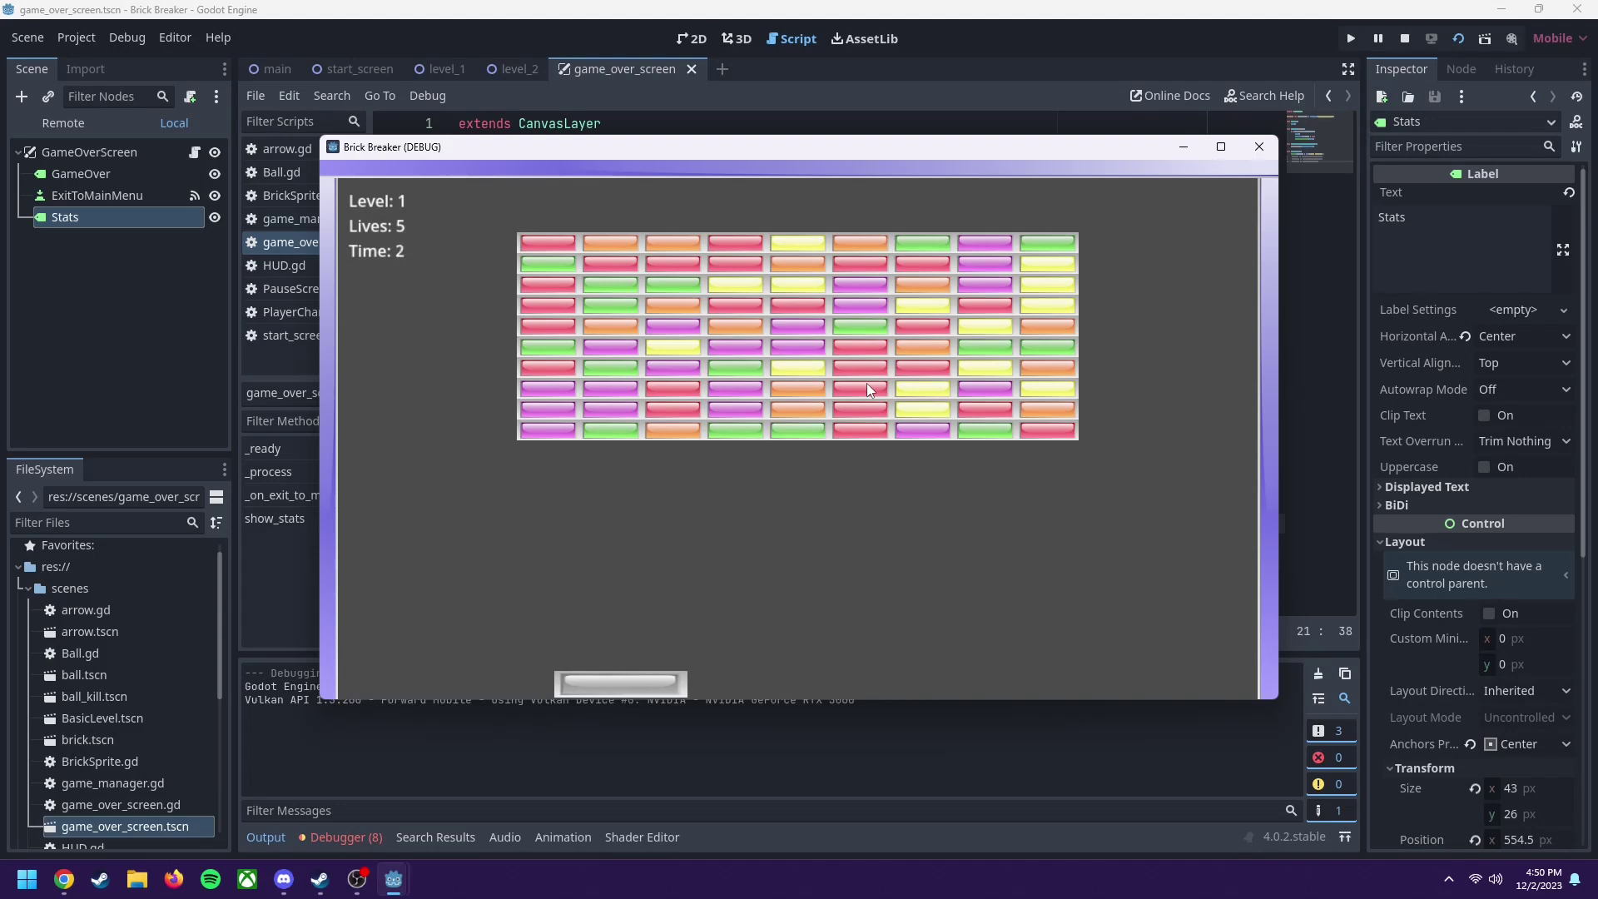
{"action": "key", "text": "Left"}
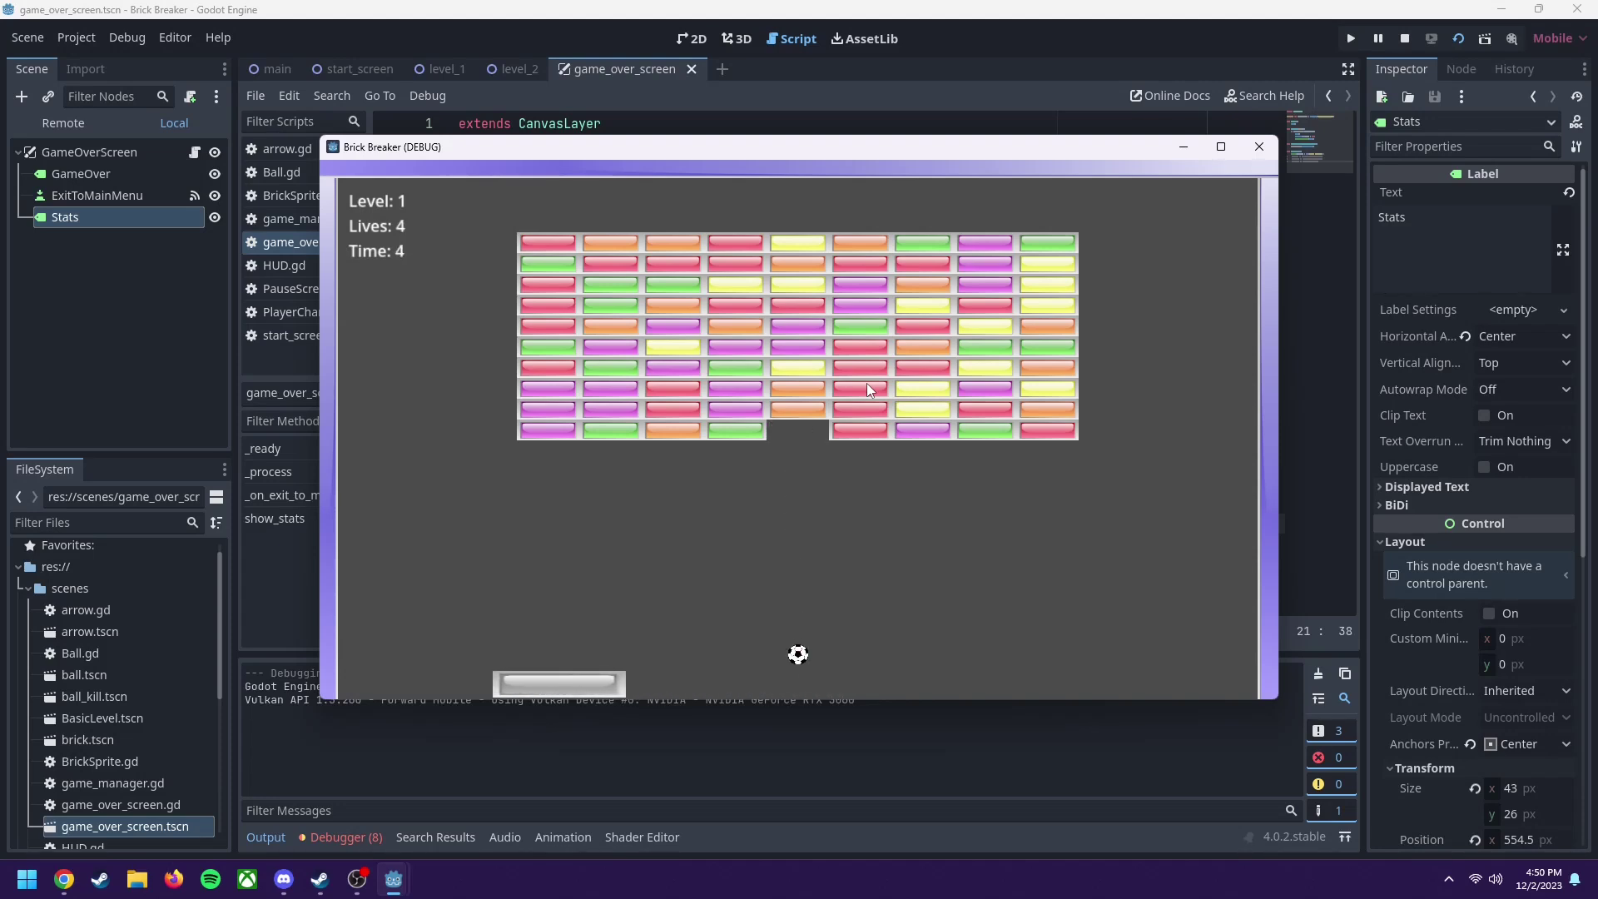
{"action": "key", "text": "space"}
{"action": "key", "text": "Left"}
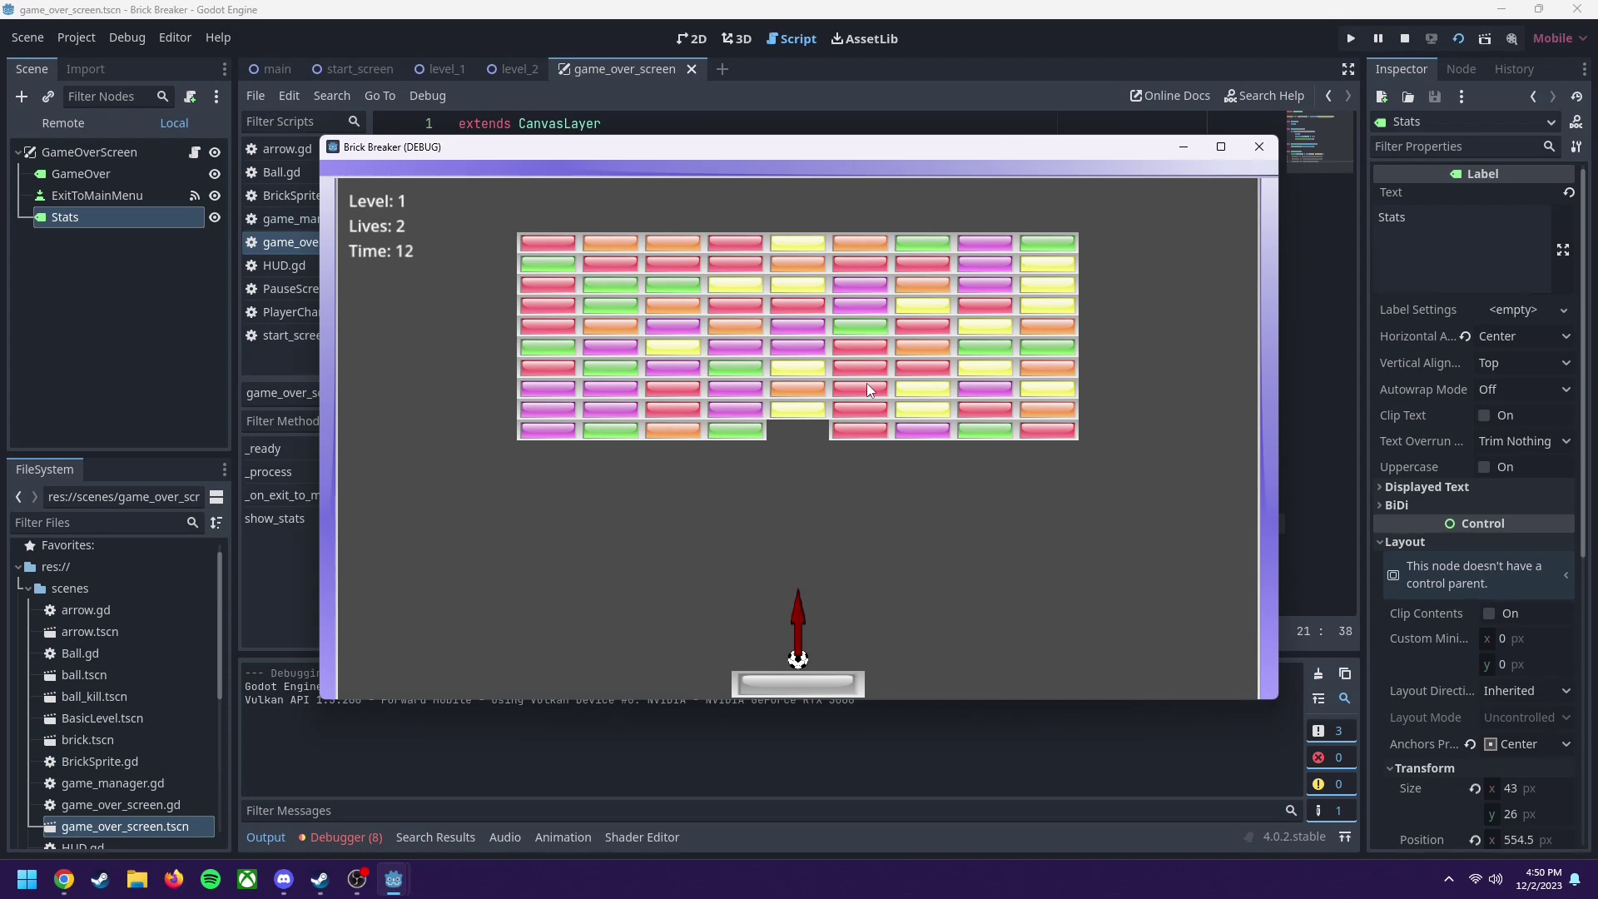
{"action": "key", "text": "space"}
{"action": "key", "text": "Left"}
{"action": "key", "text": "space"}
{"action": "key", "text": "Left"}
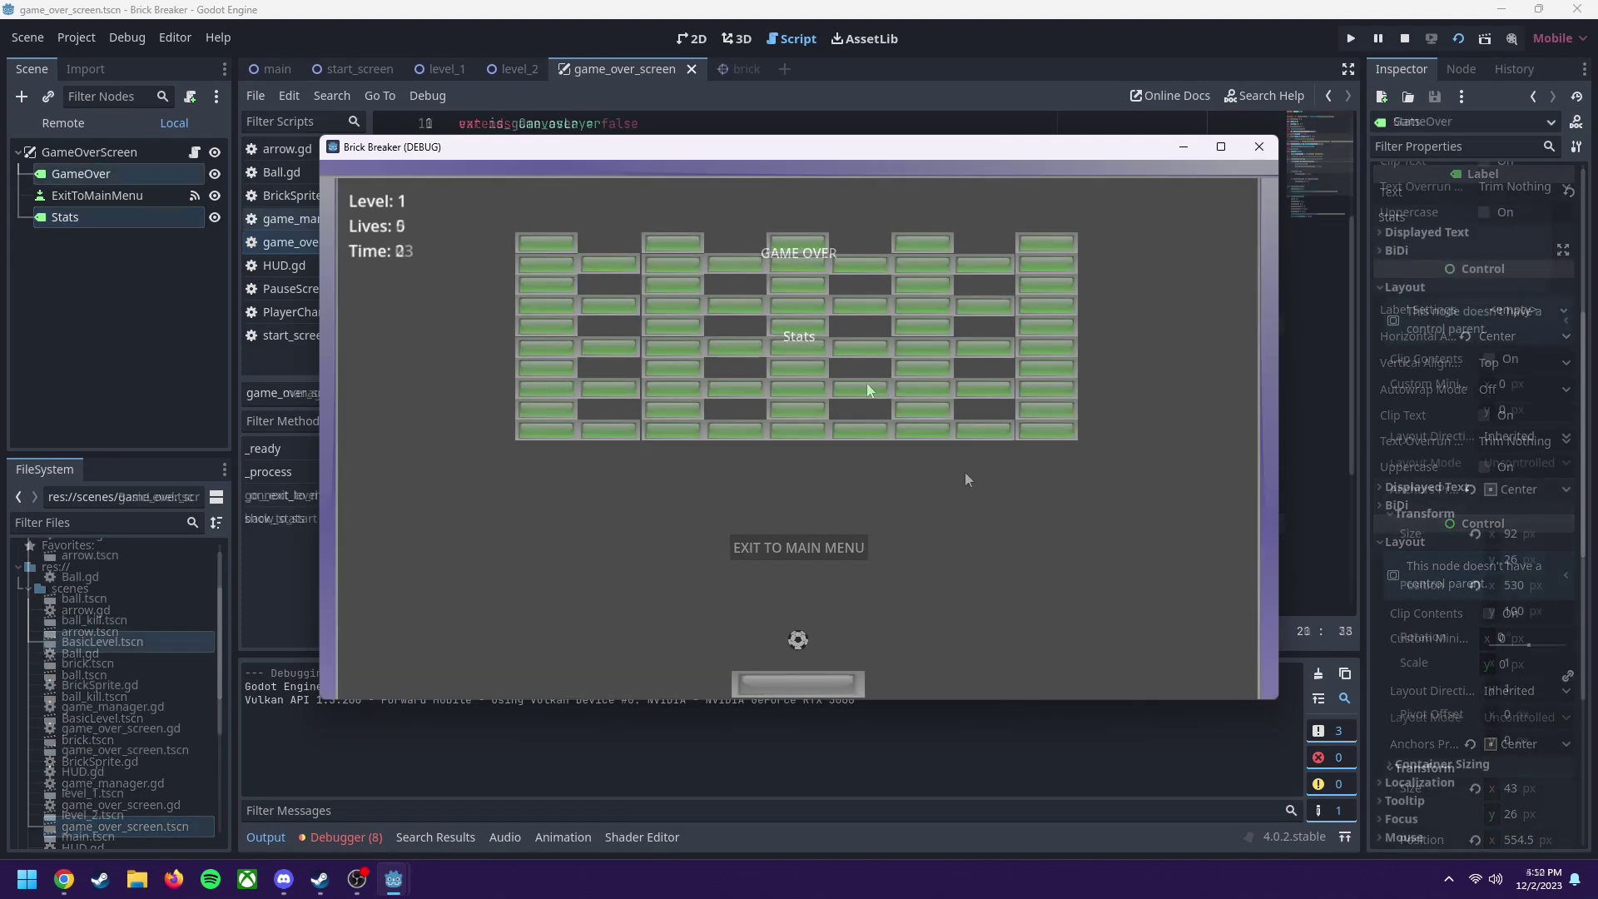
Step: Launch the ball in the green brick layout and test breaking bricks by returning the ball with the paddle
{"action": "key", "text": "space"}
{"action": "key", "text": "Left"}
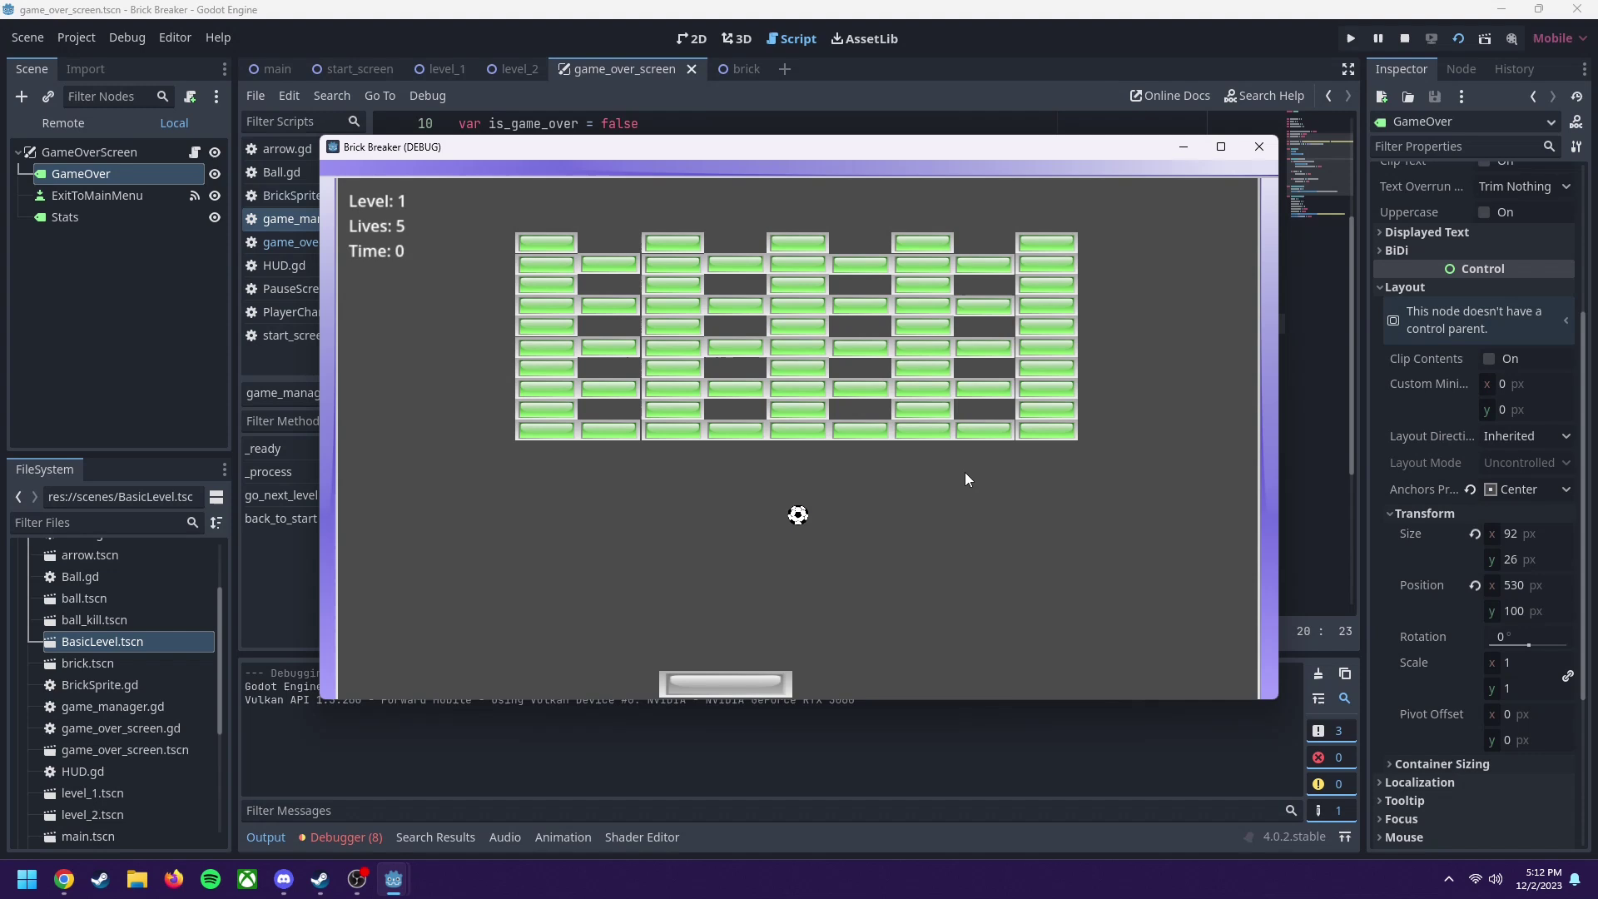
{"action": "key", "text": "Right"}
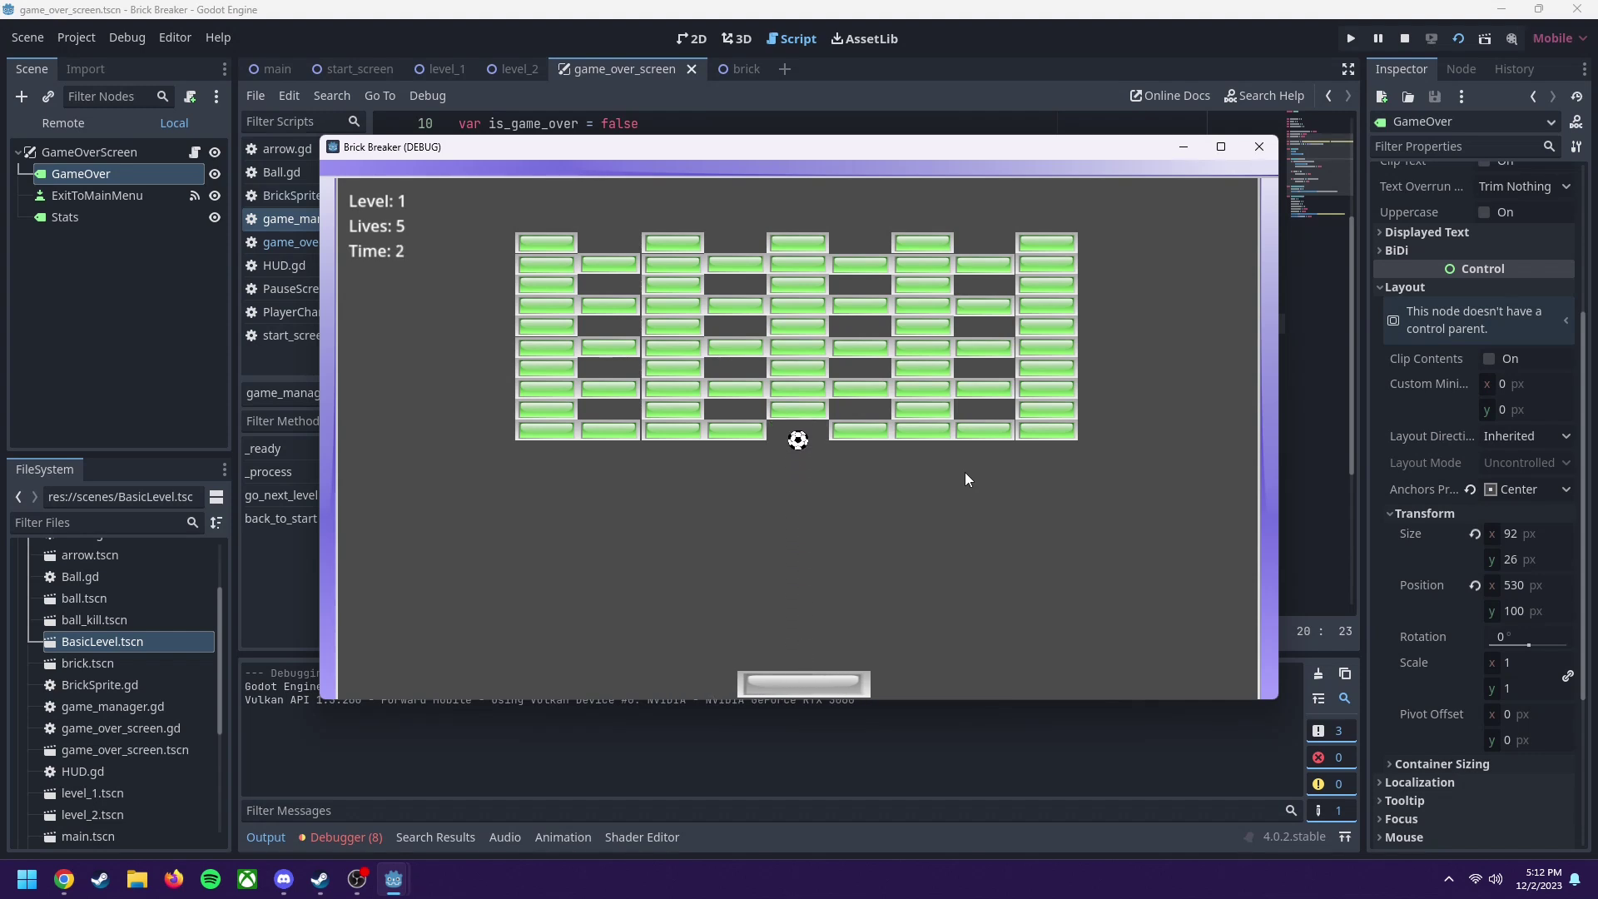
{"action": "key", "text": "Right"}
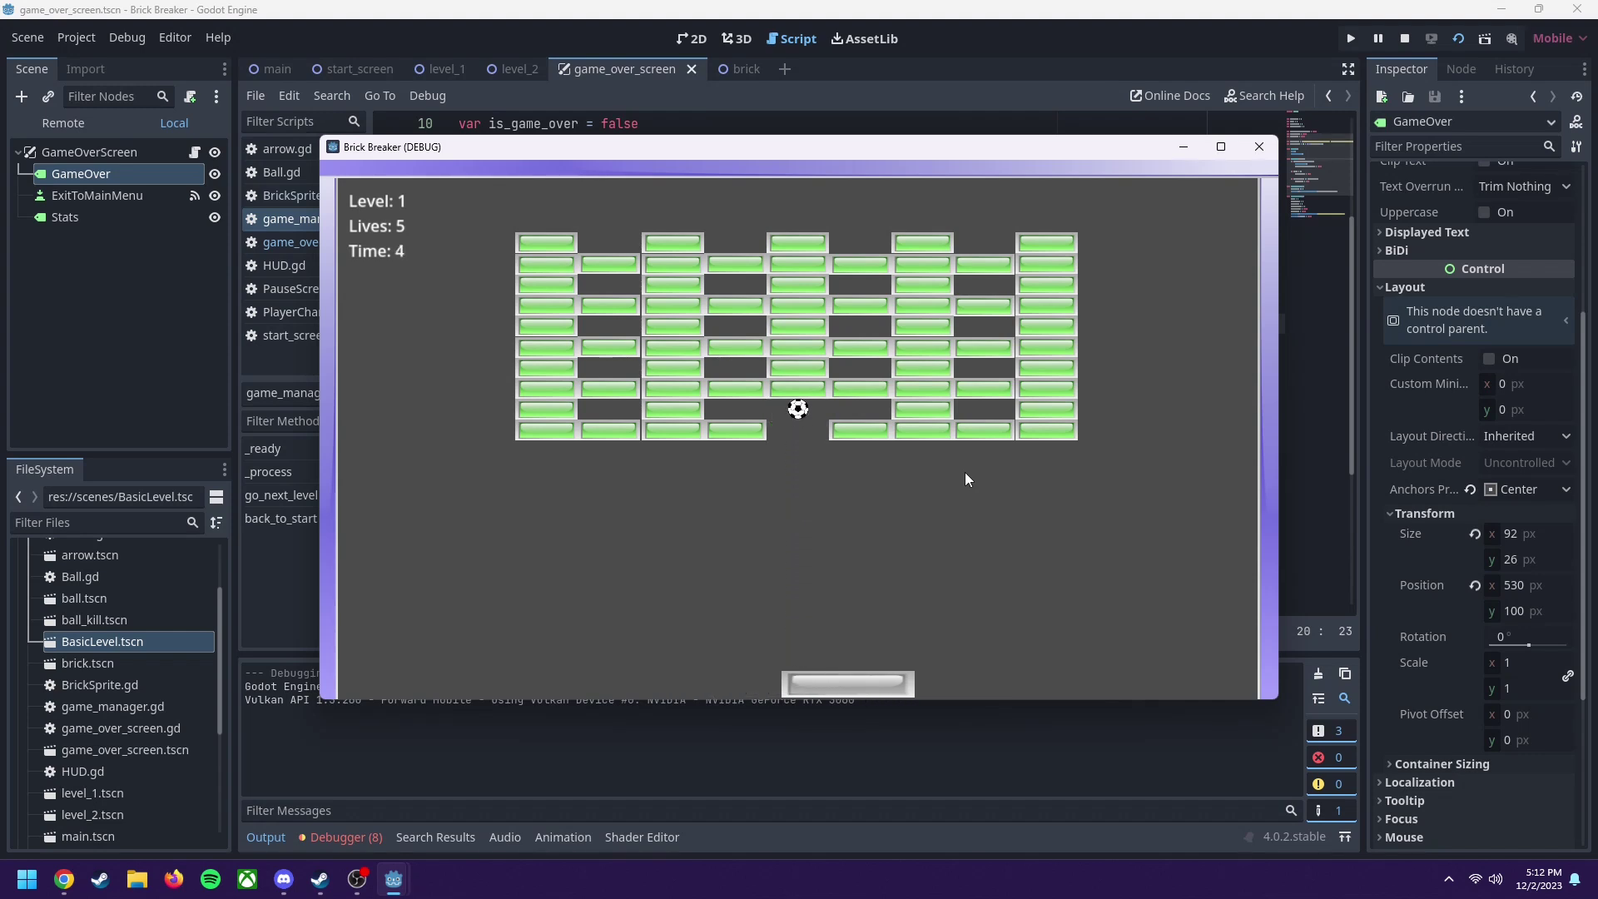
{"action": "key", "text": "Left"}
{"action": "key", "text": "Right"}
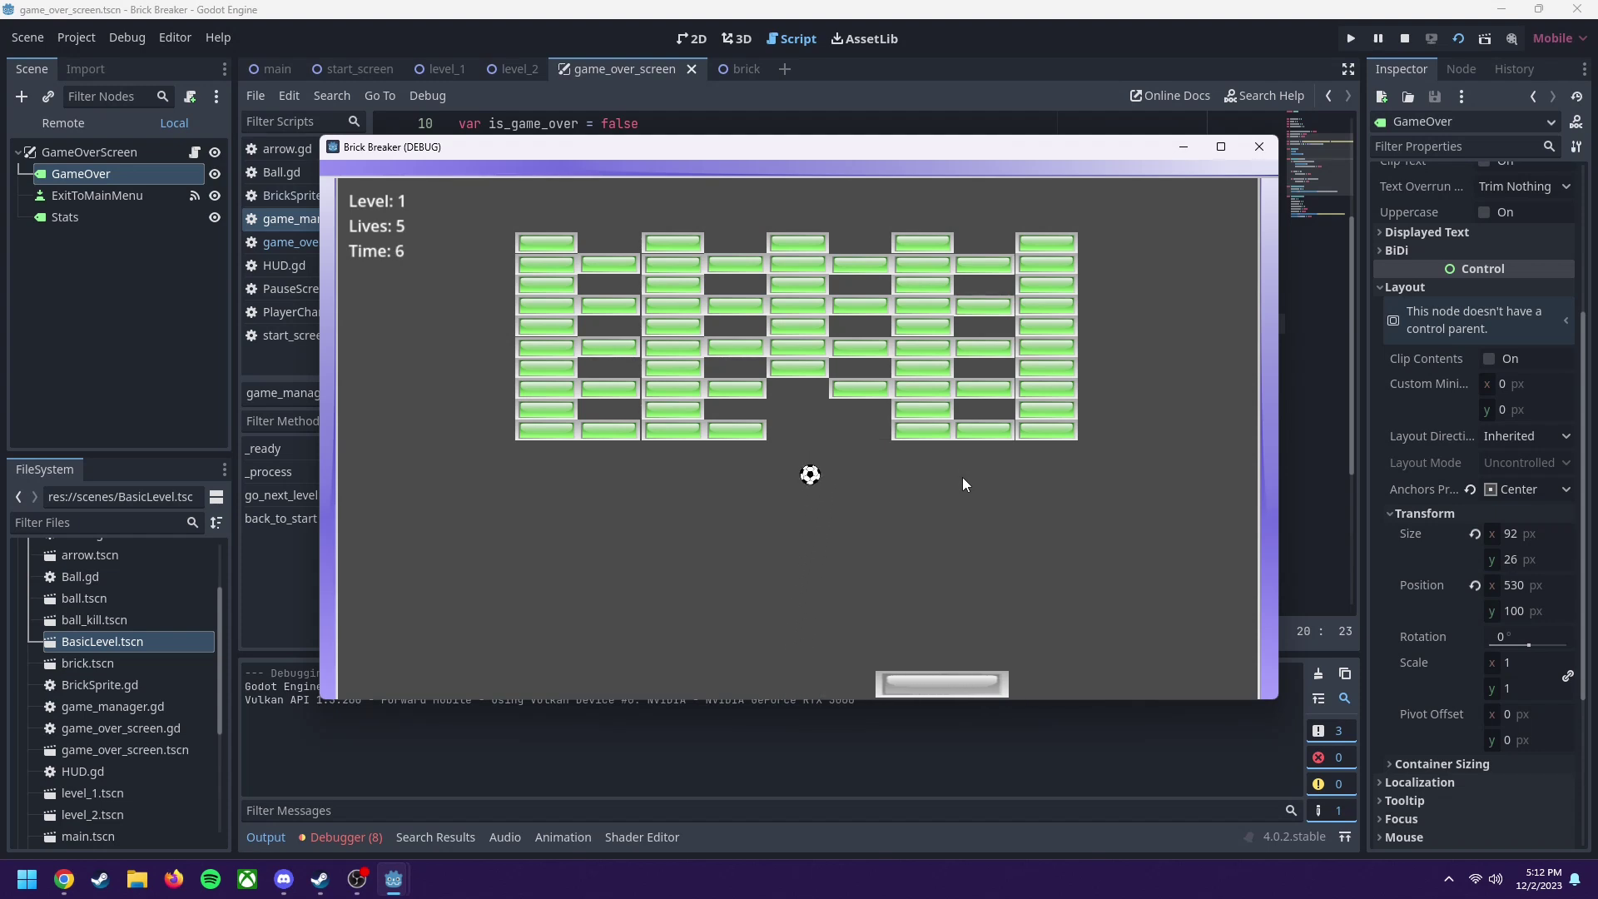
{"action": "key", "text": "Left"}
{"action": "key", "text": "Left"}
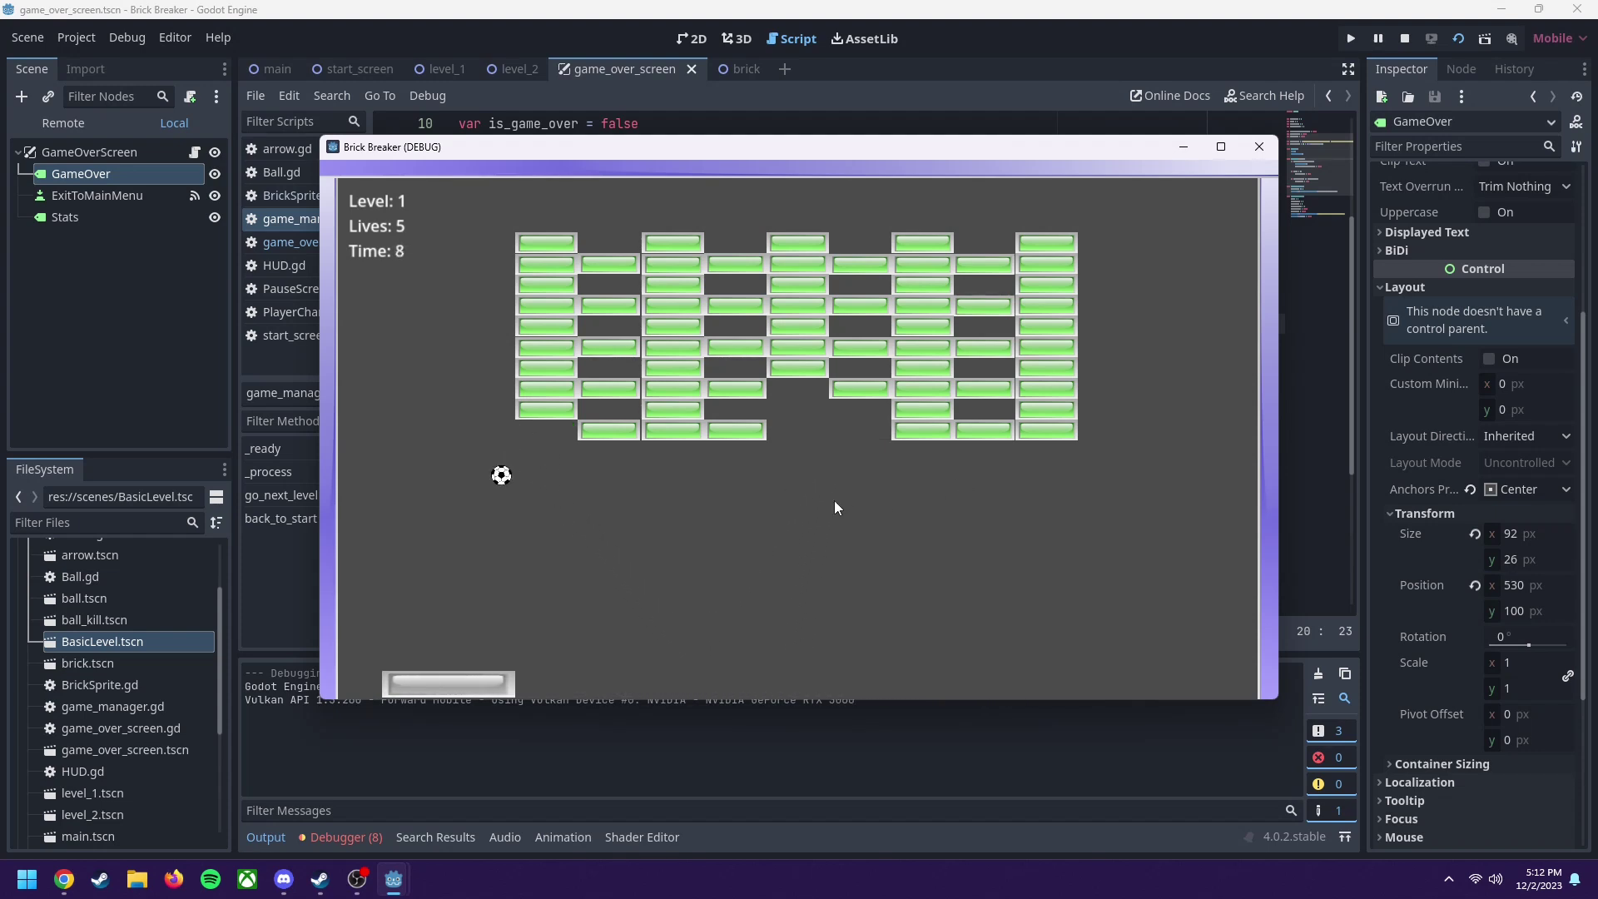
{"action": "key", "text": "Left"}
{"action": "key", "text": "Right"}
{"action": "key", "text": "Left"}
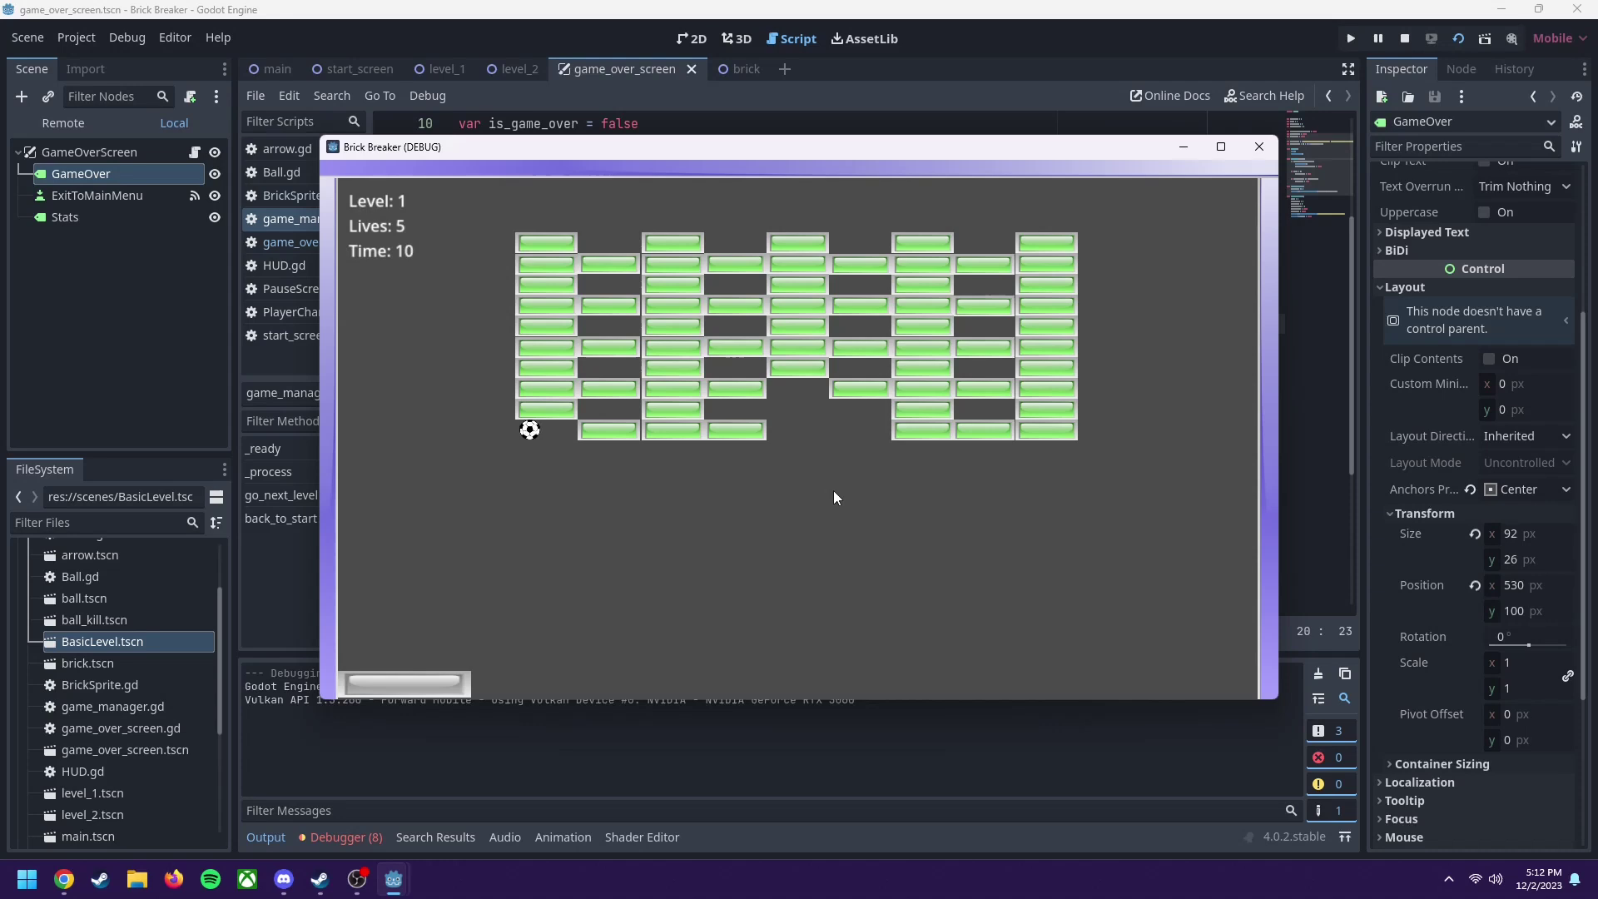
{"action": "key", "text": "Right"}
{"action": "key", "text": "Right"}
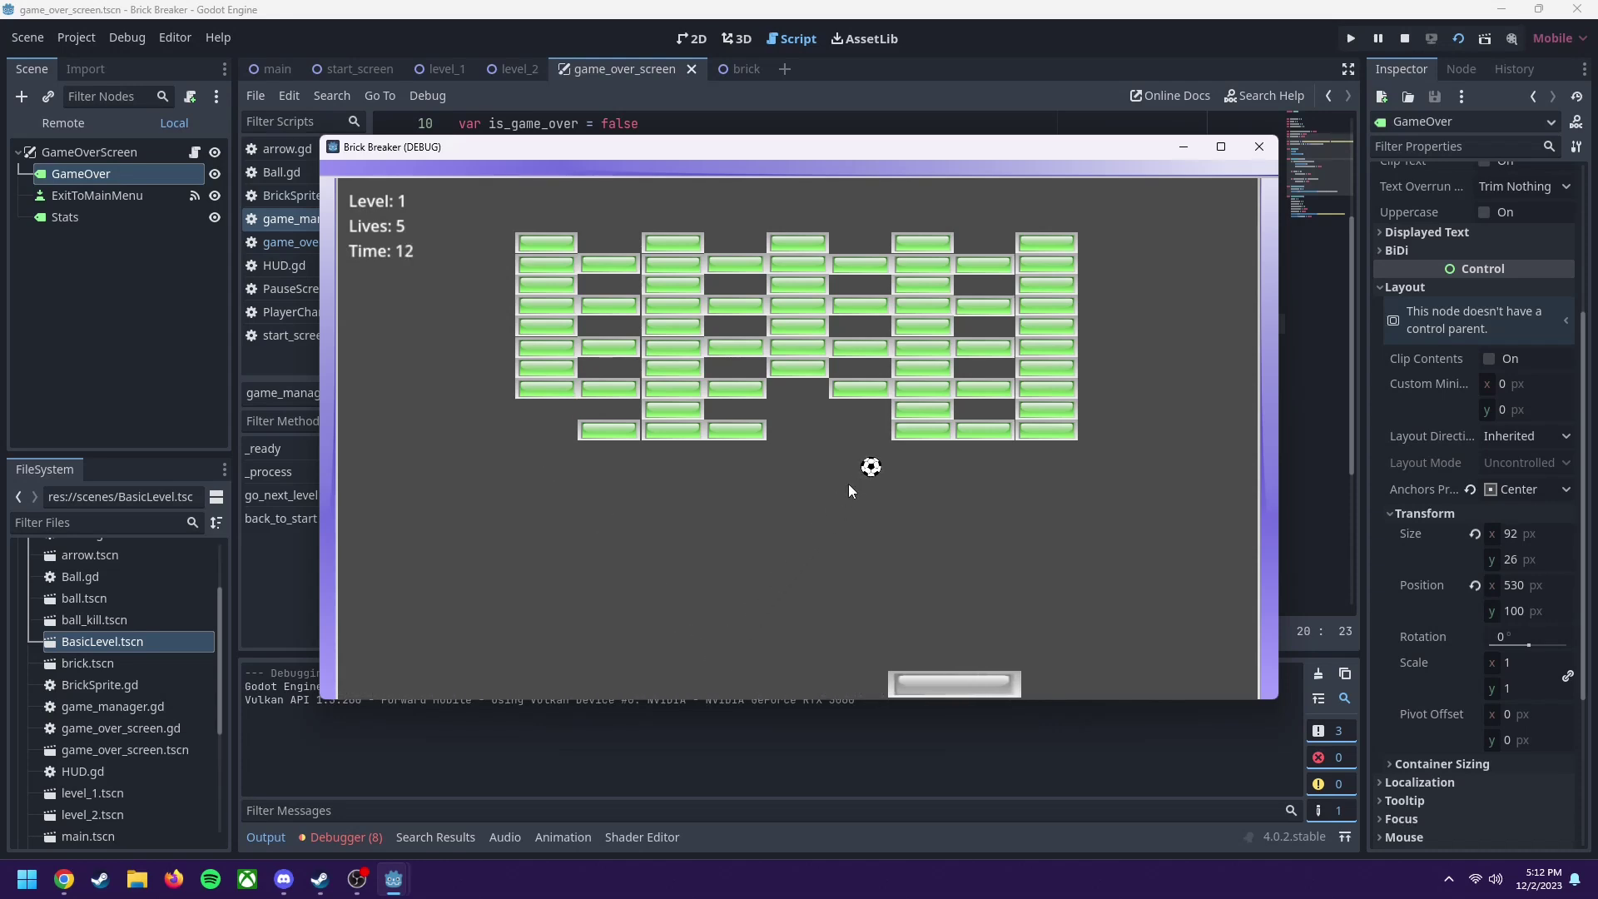
{"action": "key", "text": "Left"}
{"action": "key", "text": "Left"}
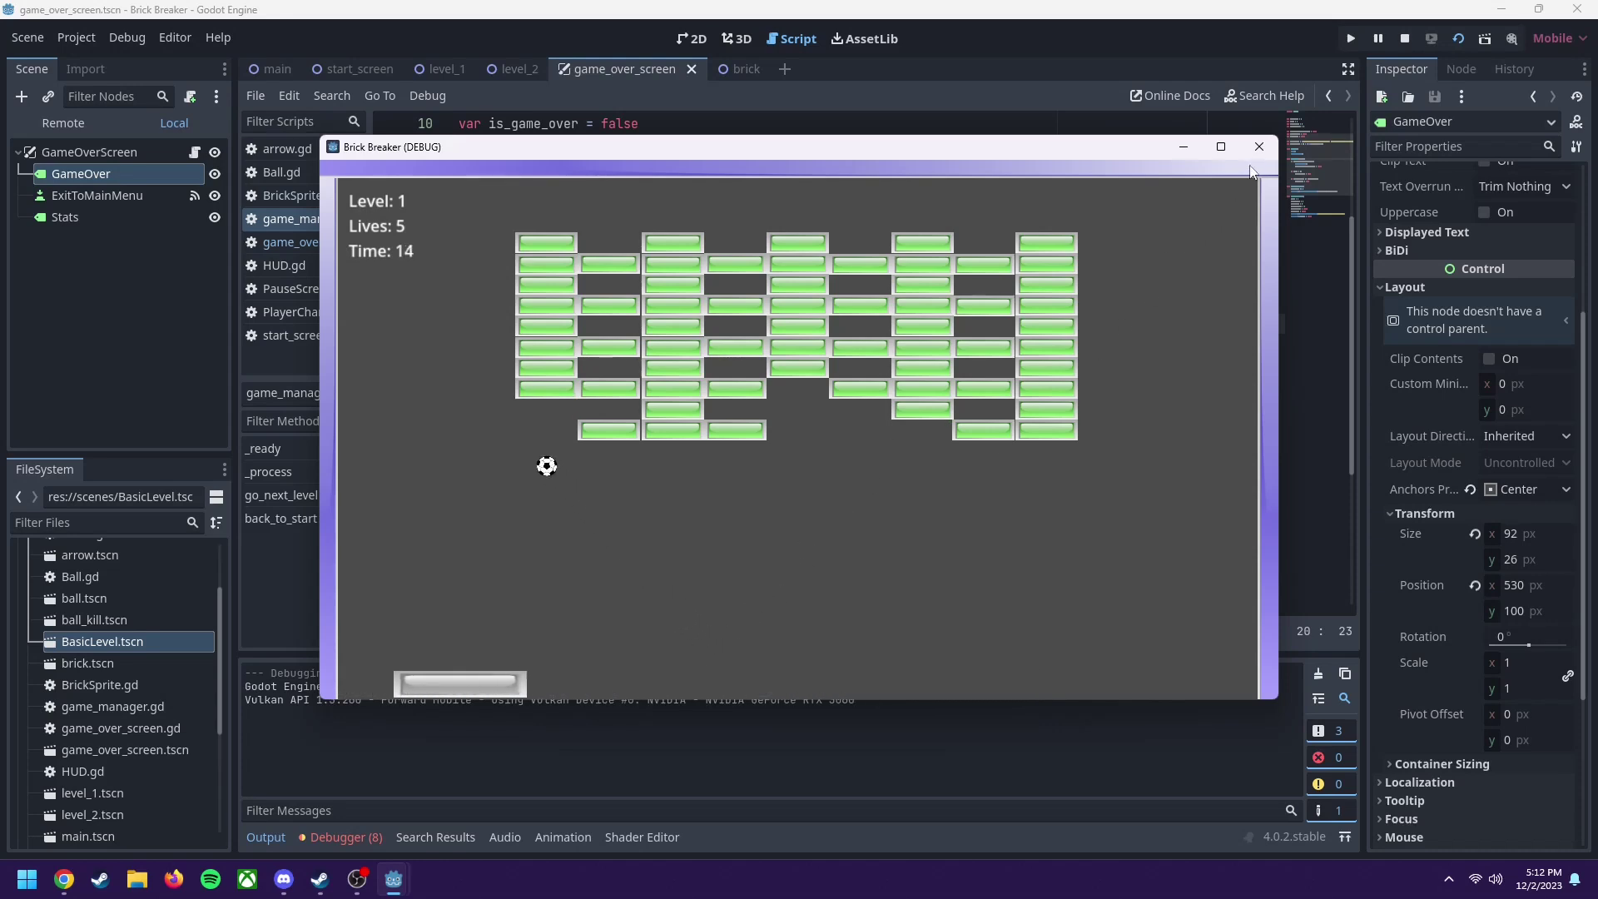
{"action": "key", "text": "Right"}
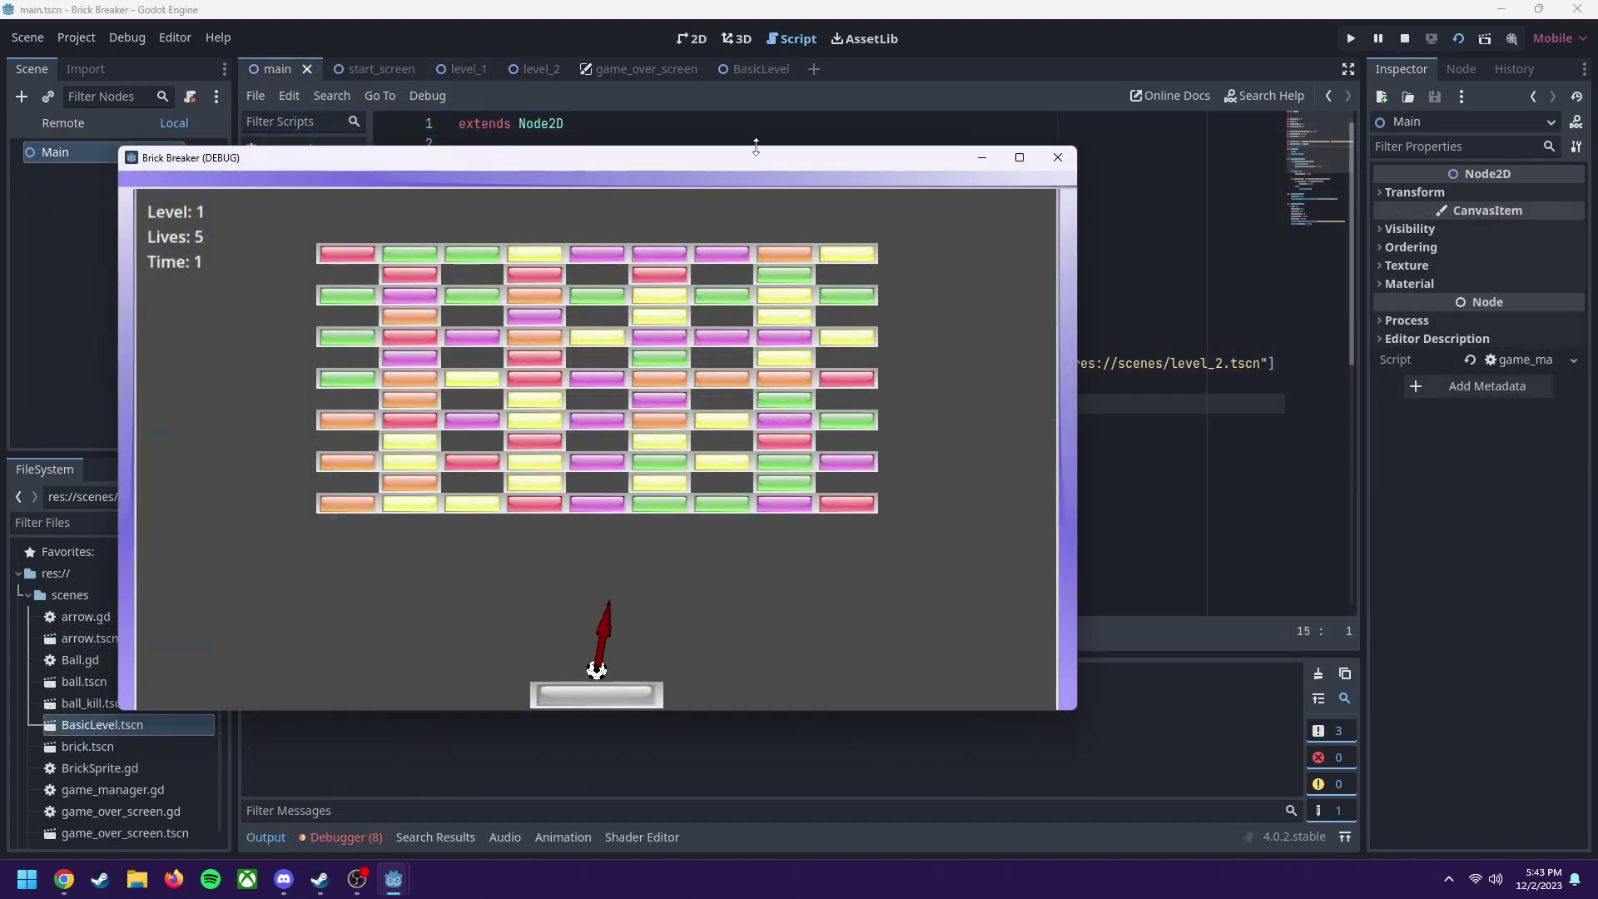
Step: Move the game window toward the middle of the screen, launch the ball and playtest the multicoloured lattice layout
{"action": "left_click_drag", "start_coordinate": [756, 148], "coordinate": [921, 154]}
{"action": "left_click", "coordinate": [971, 371]}
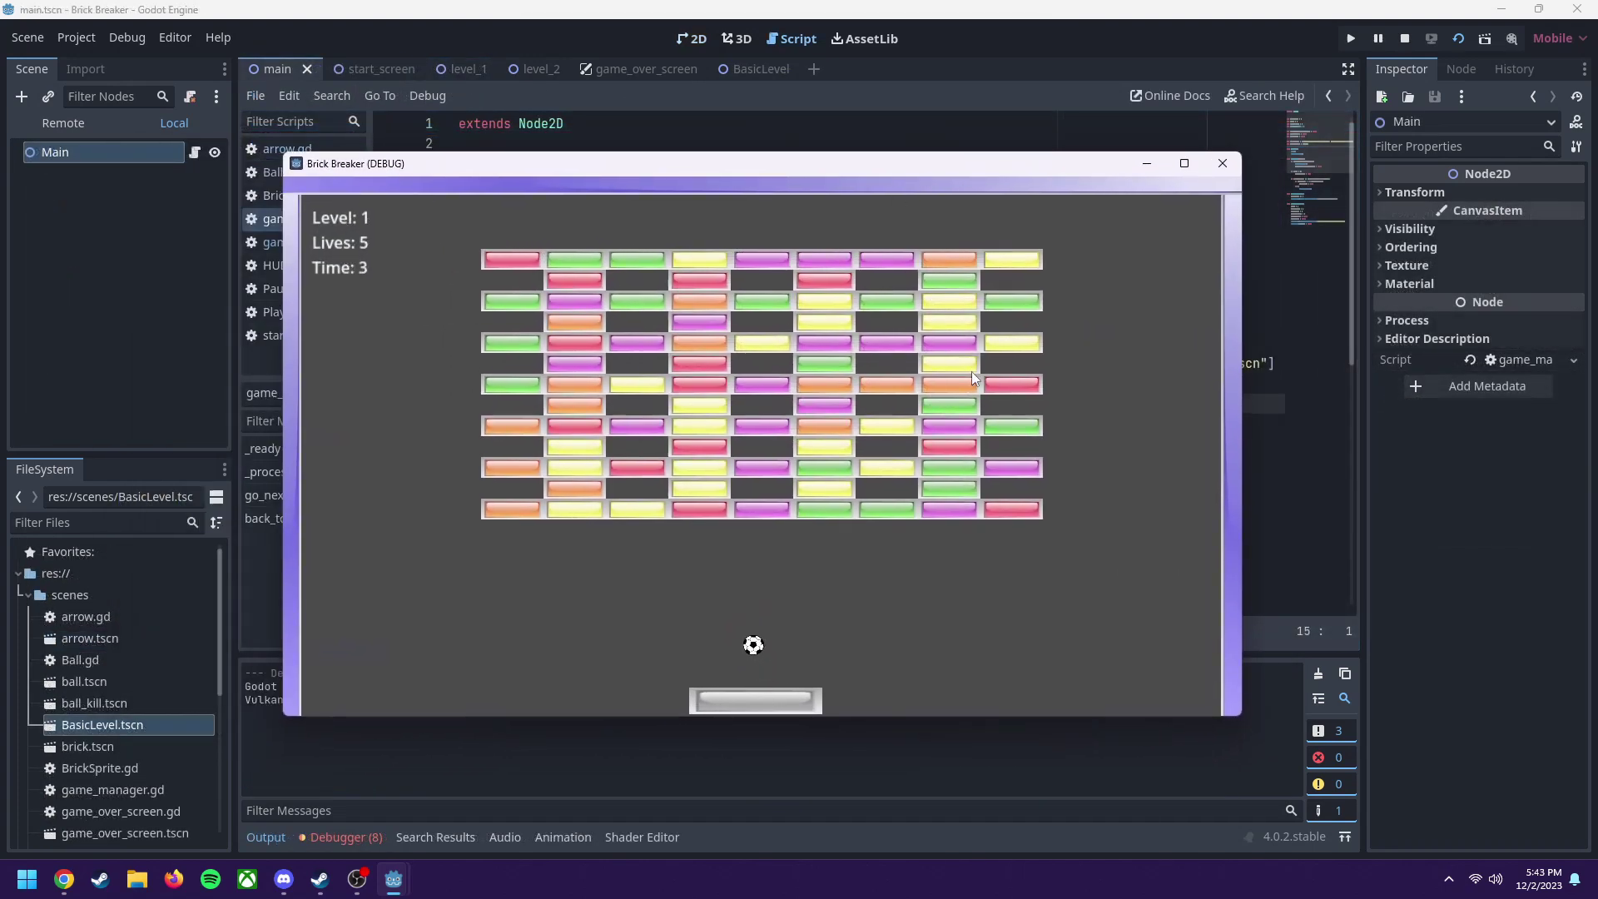
{"action": "key", "text": "Left"}
{"action": "key", "text": "Right"}
{"action": "key", "text": "Left"}
{"action": "key", "text": "Right"}
{"action": "key", "text": "Left"}
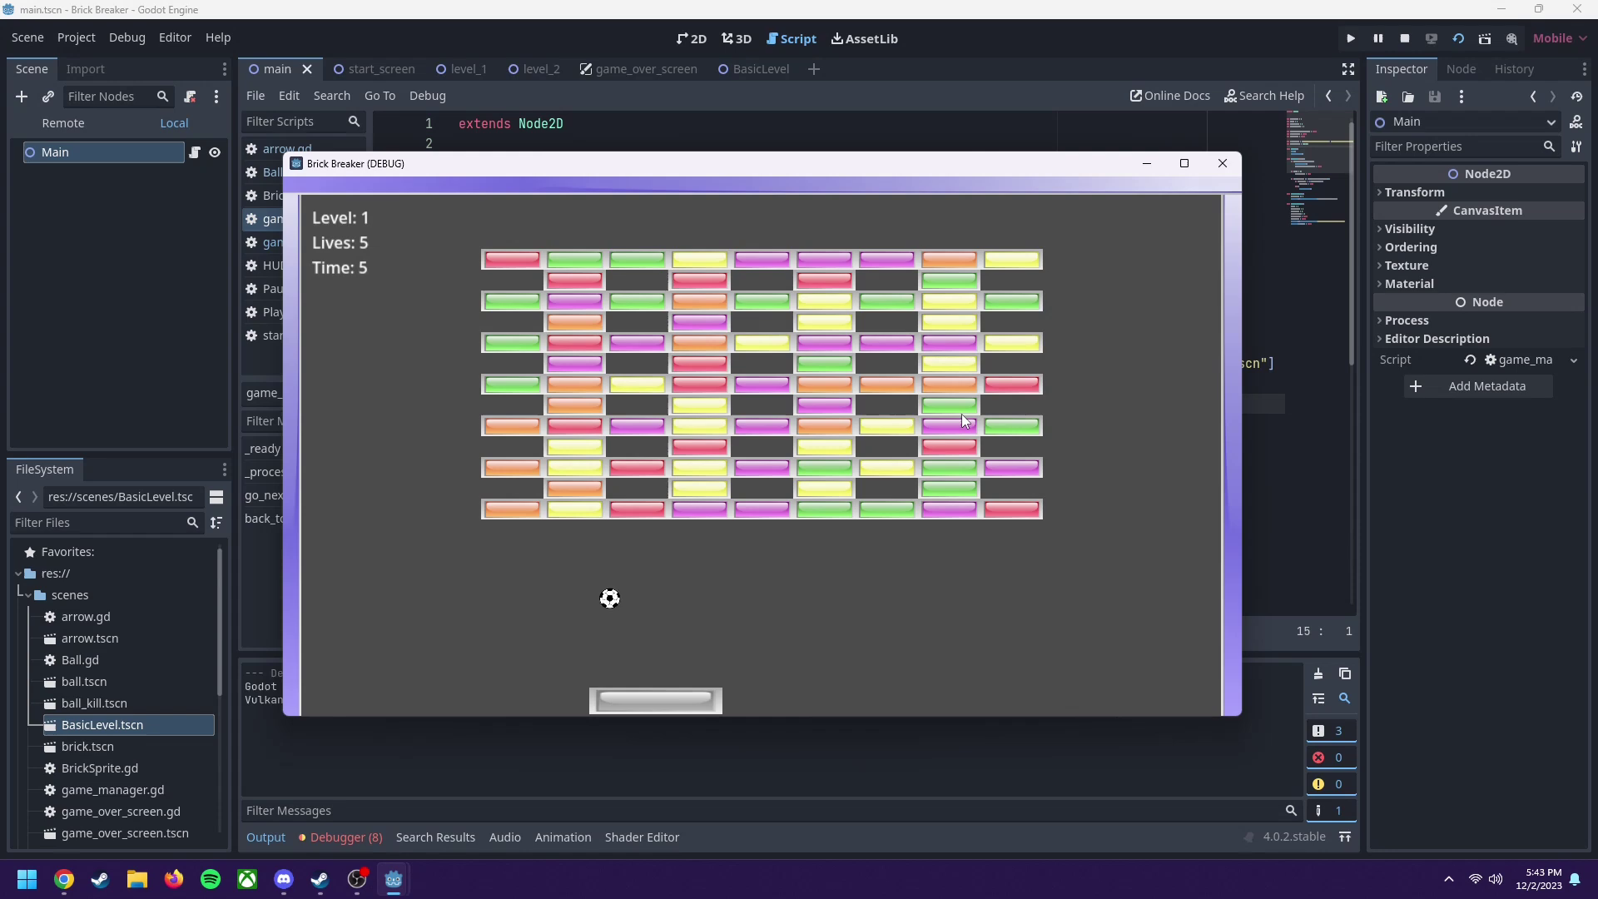
{"action": "key", "text": "Left"}
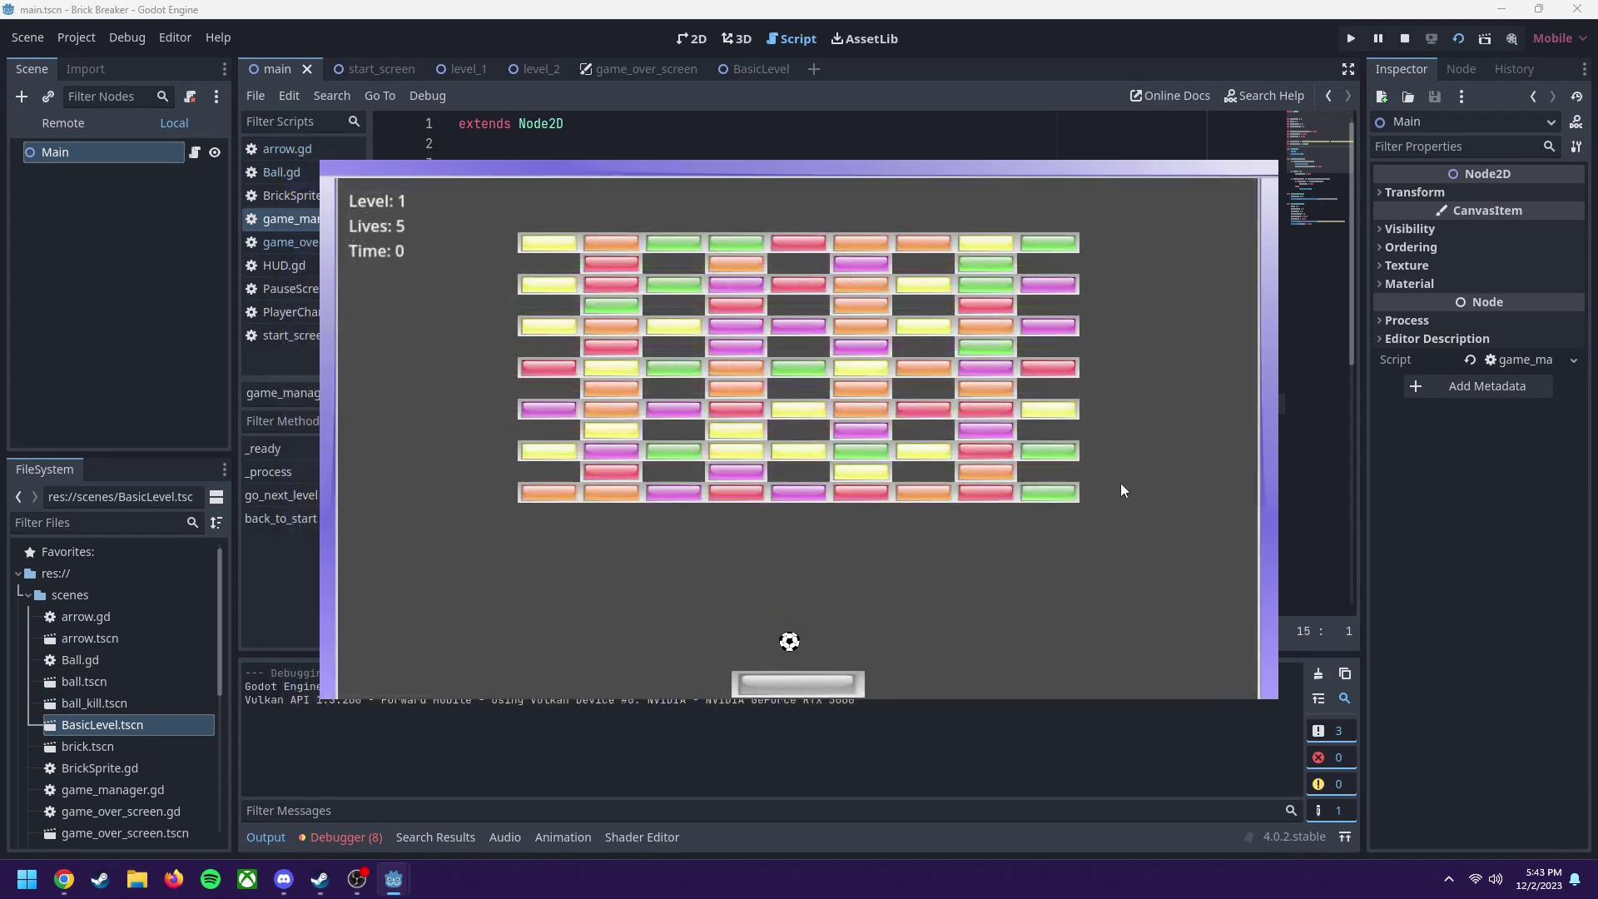
Step: Playtest a fresh run of the lattice brick level, moving the paddle along the left side to return the ball
{"action": "key", "text": "Left"}
{"action": "key", "text": "Left"}
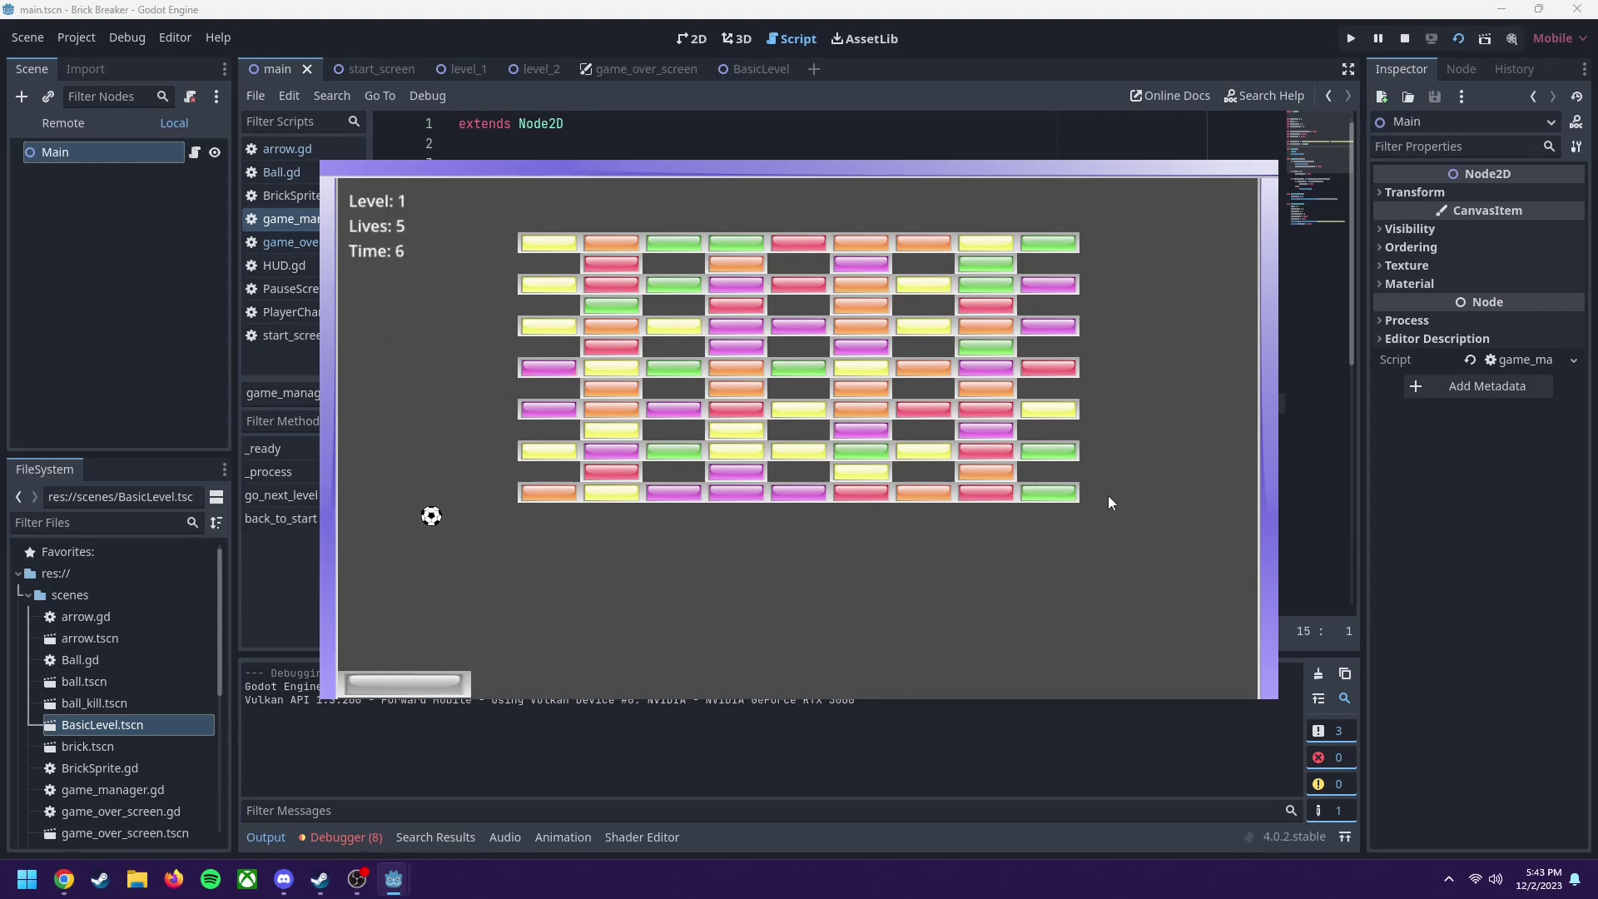
{"action": "key", "text": "Right"}
{"action": "key", "text": "Left"}
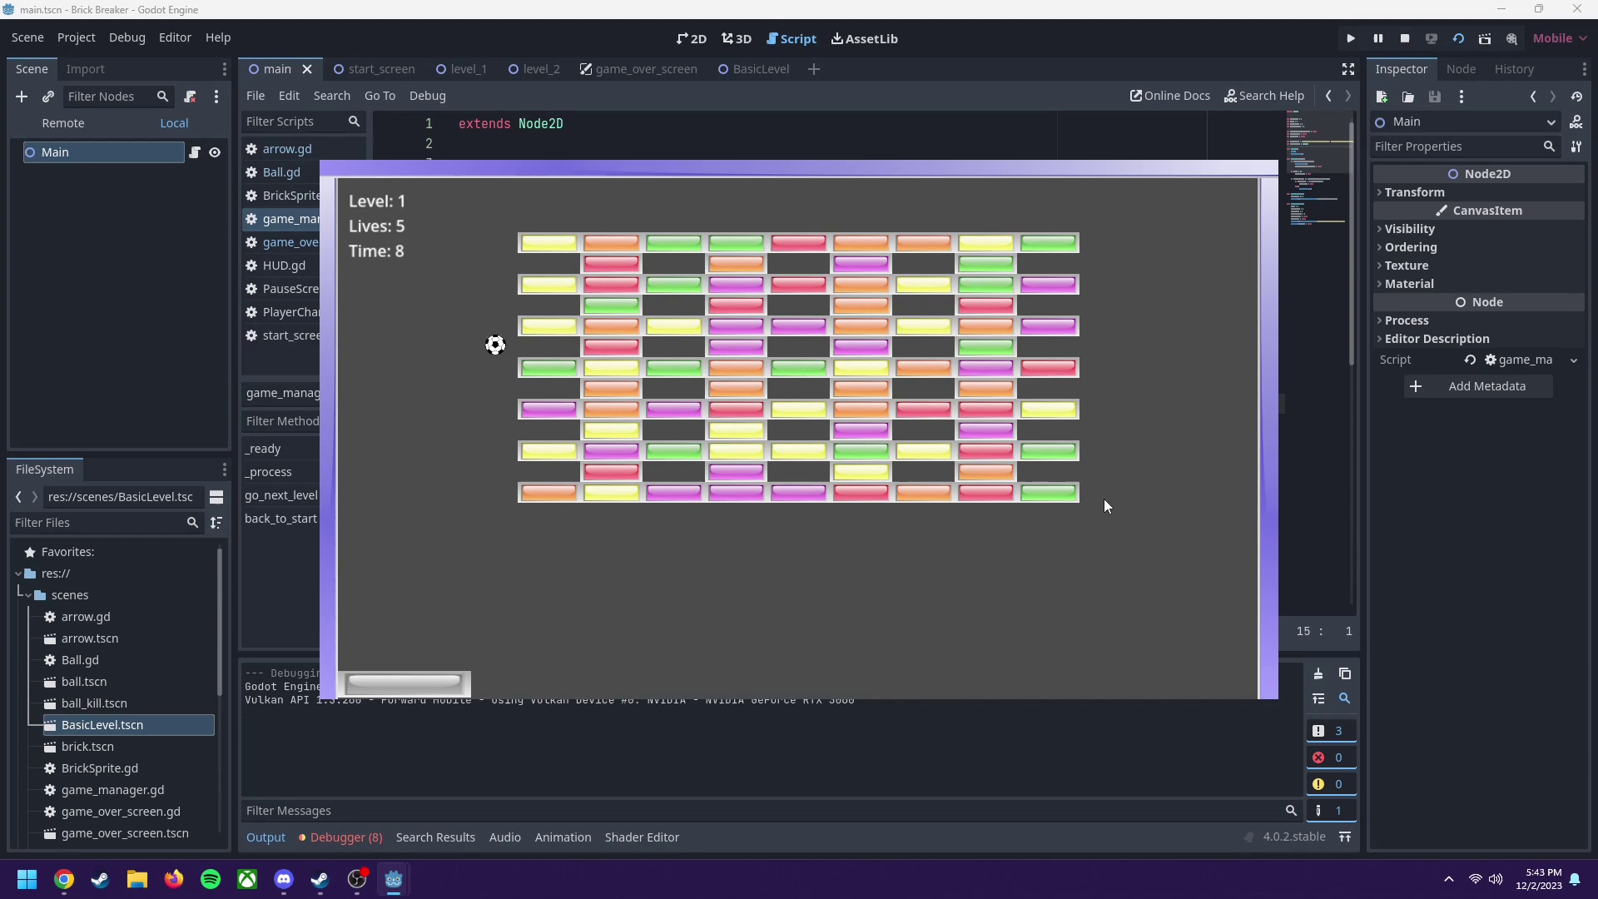
{"action": "key", "text": "Right"}
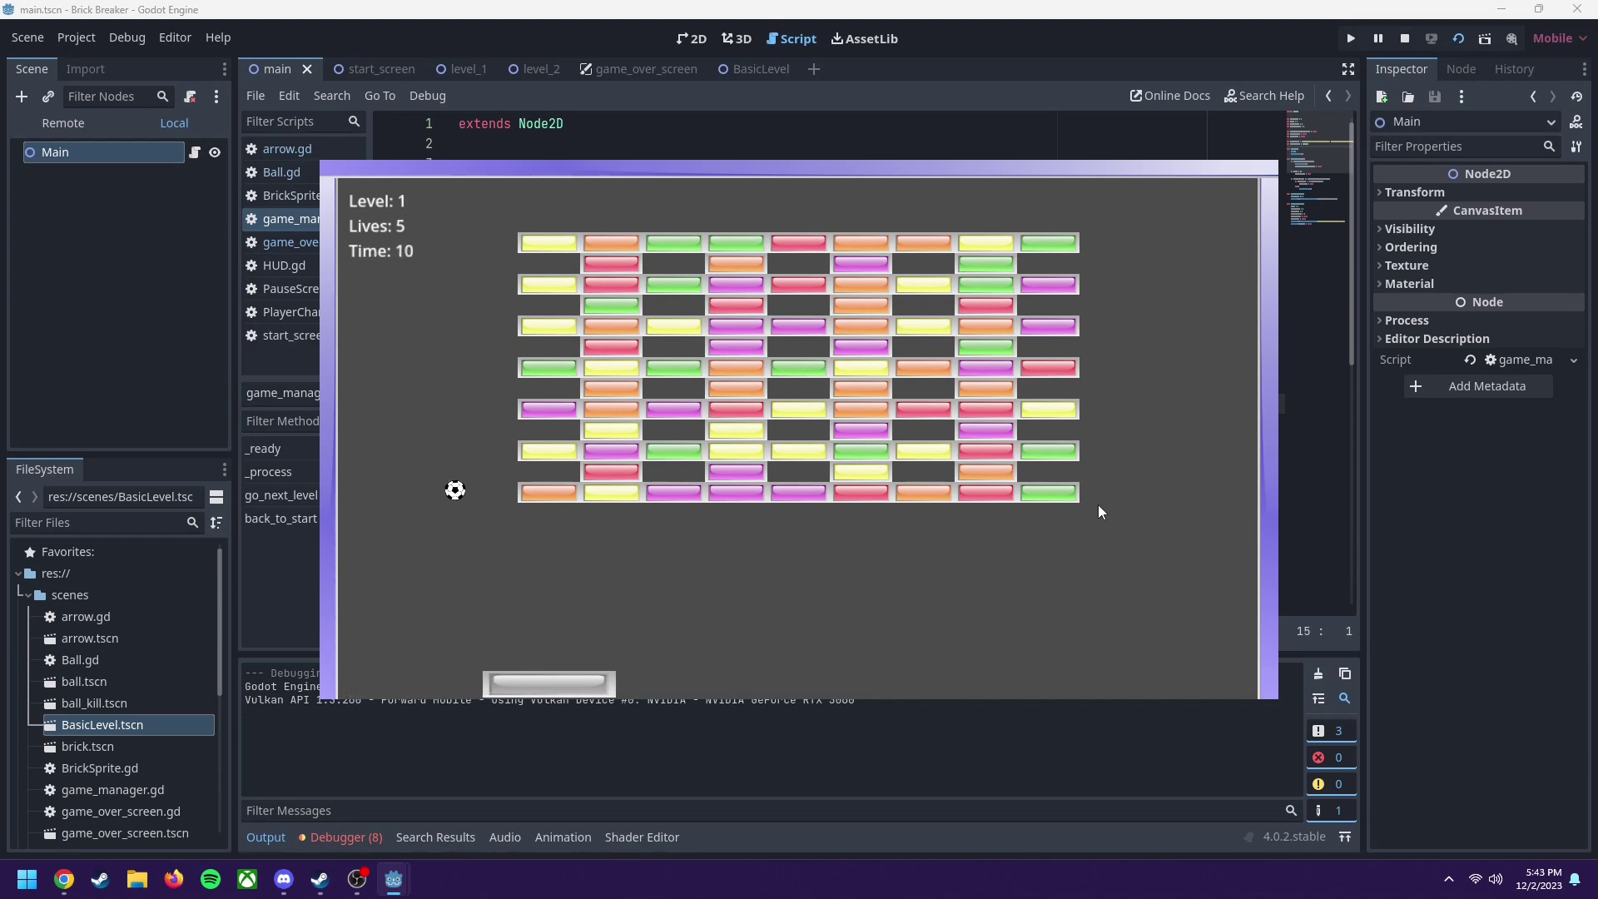